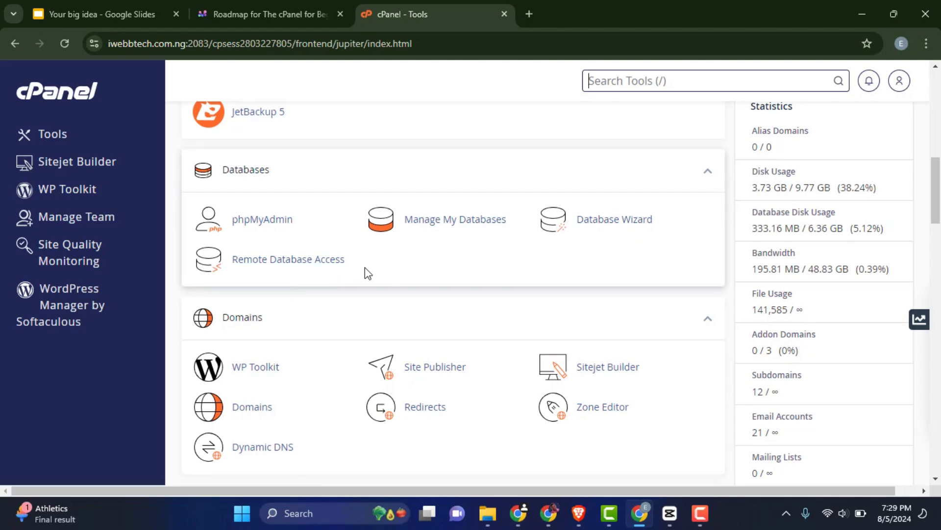
Check the Remote Database Access hosts list, including 192.250.239.61, then return to cPanel home.
{"action": "left_click", "coordinate": [298, 267]}
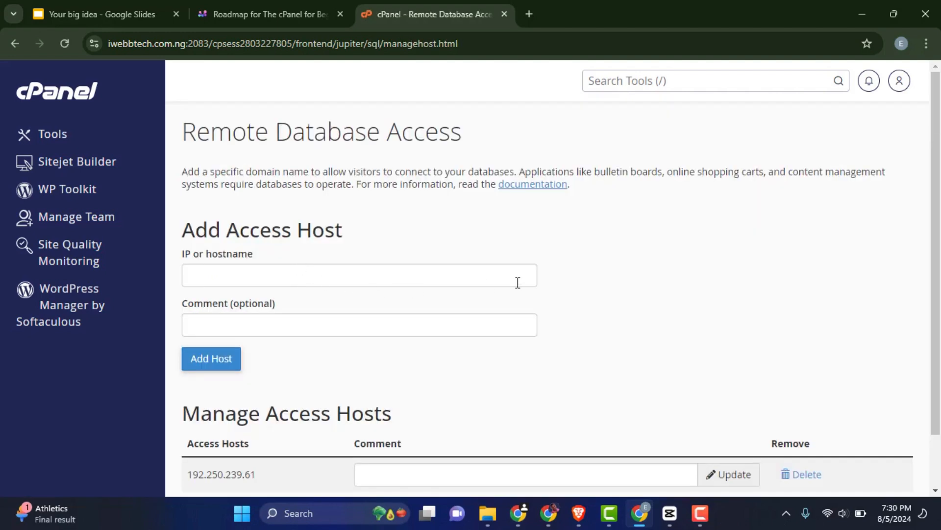
{"action": "scroll", "coordinate": [293, 291], "scroll_direction": "down", "scroll_amount": 2}
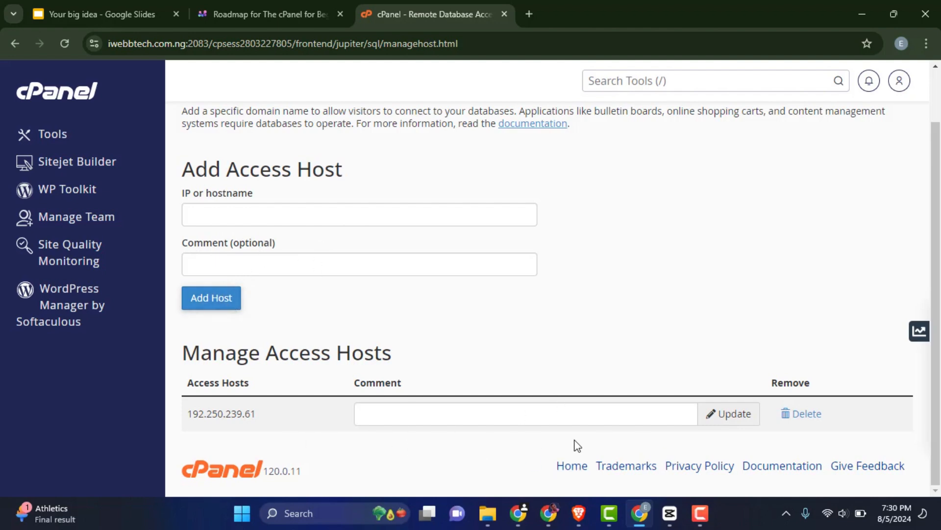
{"action": "scroll", "coordinate": [242, 235], "scroll_direction": "up", "scroll_amount": 2}
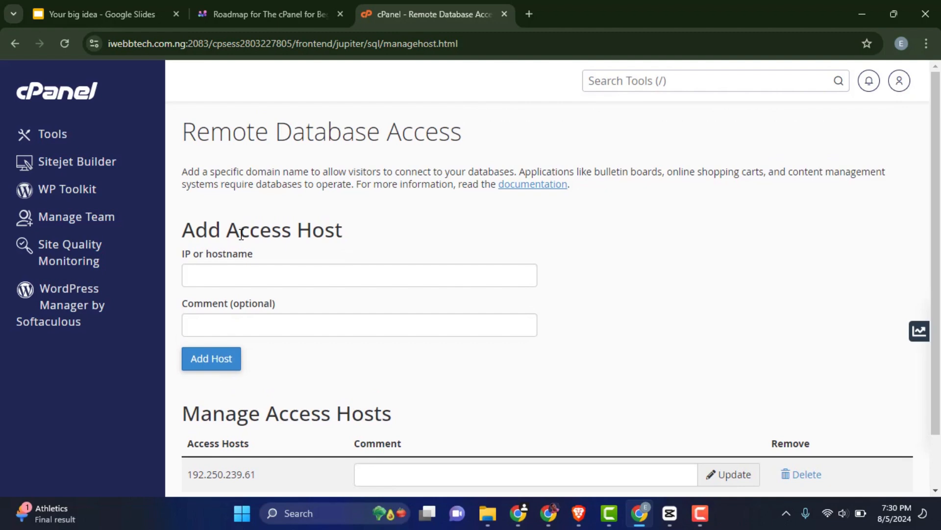
{"action": "left_click", "coordinate": [43, 99]}
Find the Databases section on the Tools page and launch the Database Wizard.
{"action": "scroll", "coordinate": [682, 221], "scroll_direction": "down", "scroll_amount": 7}
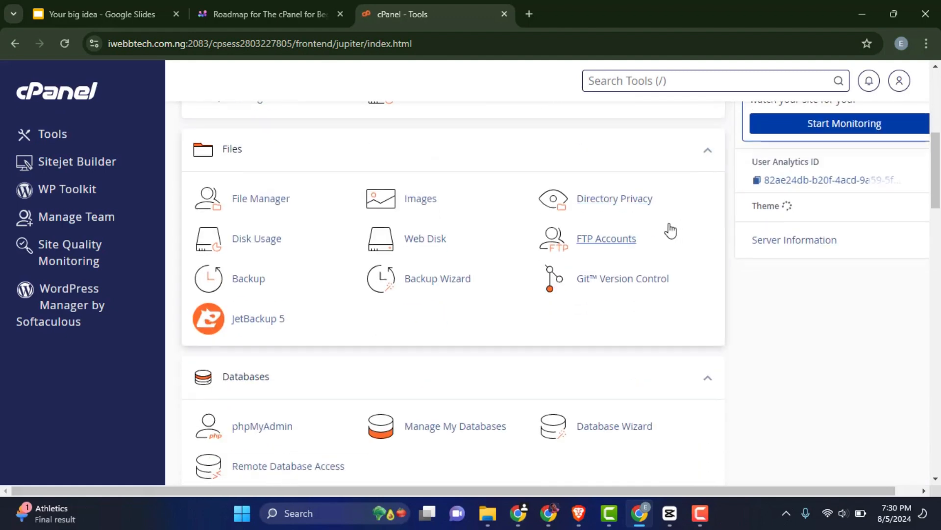
{"action": "scroll", "coordinate": [662, 231], "scroll_direction": "down", "scroll_amount": 5}
{"action": "scroll", "coordinate": [664, 231], "scroll_direction": "up", "scroll_amount": 1}
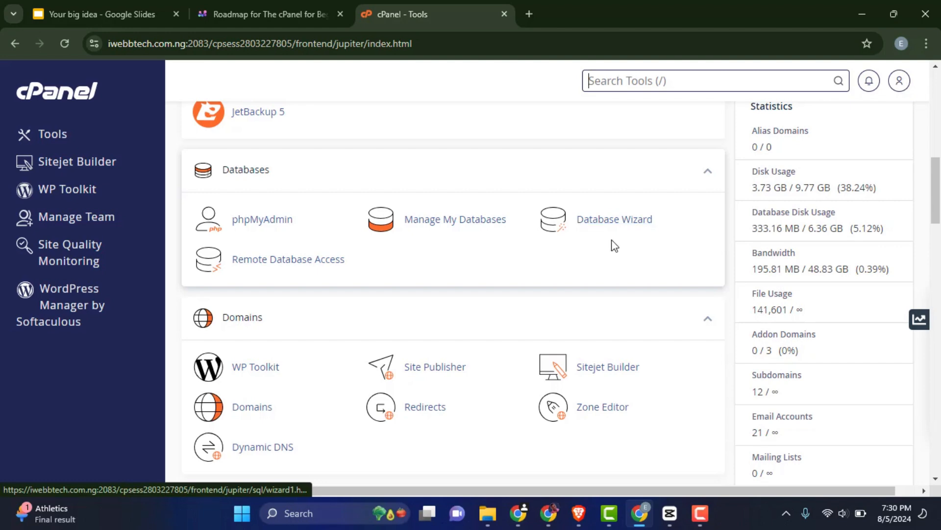
{"action": "left_click", "coordinate": [598, 223]}
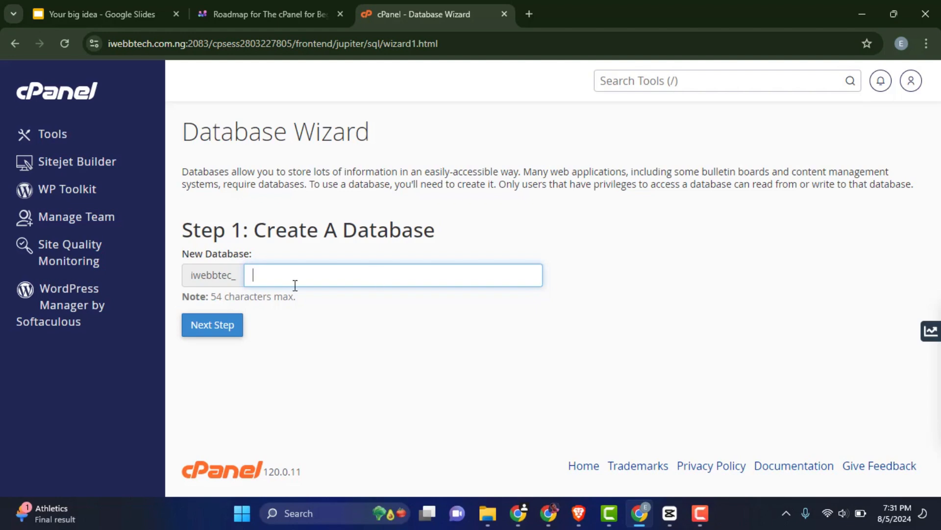
Name the new database cpaneltutorial after the iwebbtec_ prefix and create it.
{"action": "type", "text": "paneltutorial"}
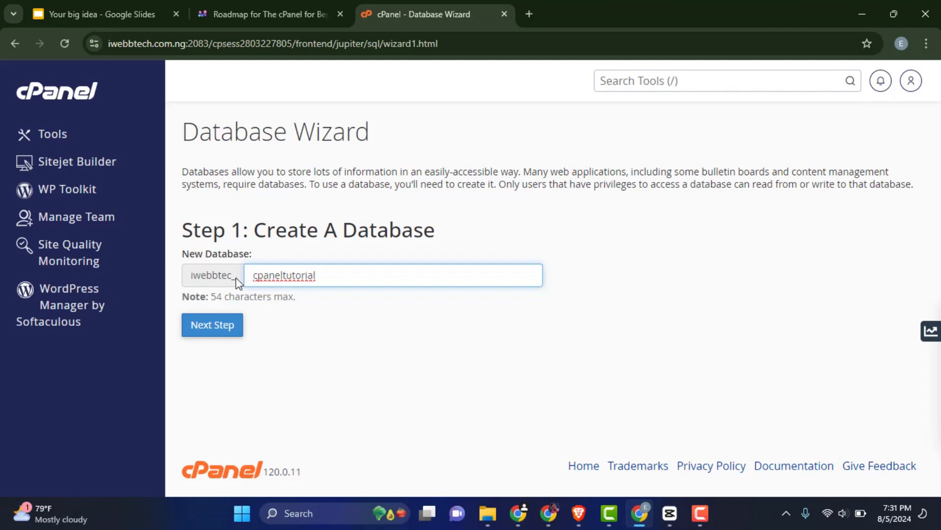
{"action": "left_click_drag", "start_coordinate": [235, 278], "coordinate": [193, 272]}
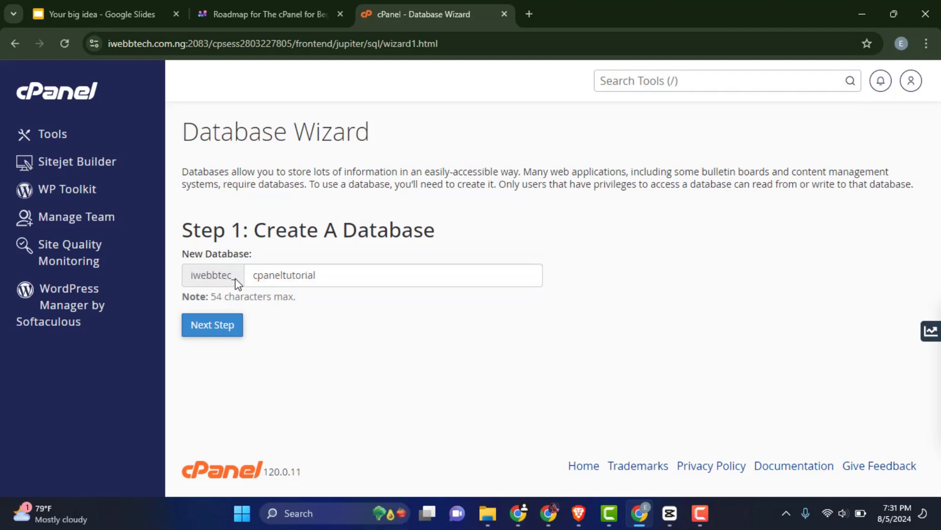
{"action": "left_click_drag", "start_coordinate": [237, 279], "coordinate": [191, 282]}
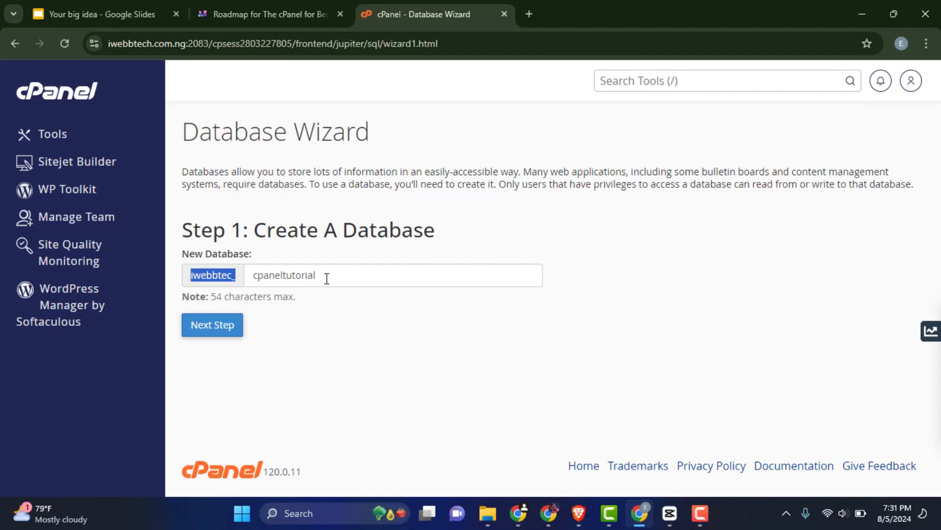
{"action": "left_click_drag", "start_coordinate": [325, 278], "coordinate": [253, 279]}
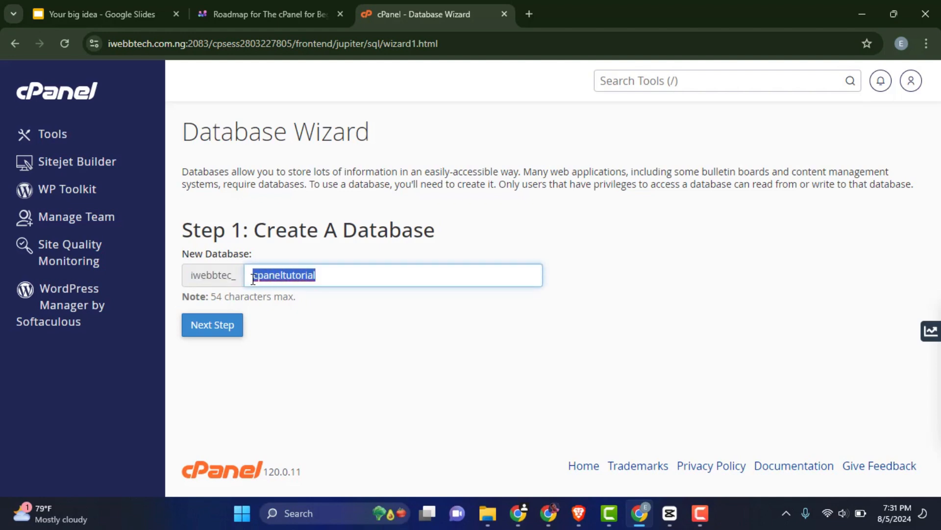
{"action": "left_click", "coordinate": [316, 277]}
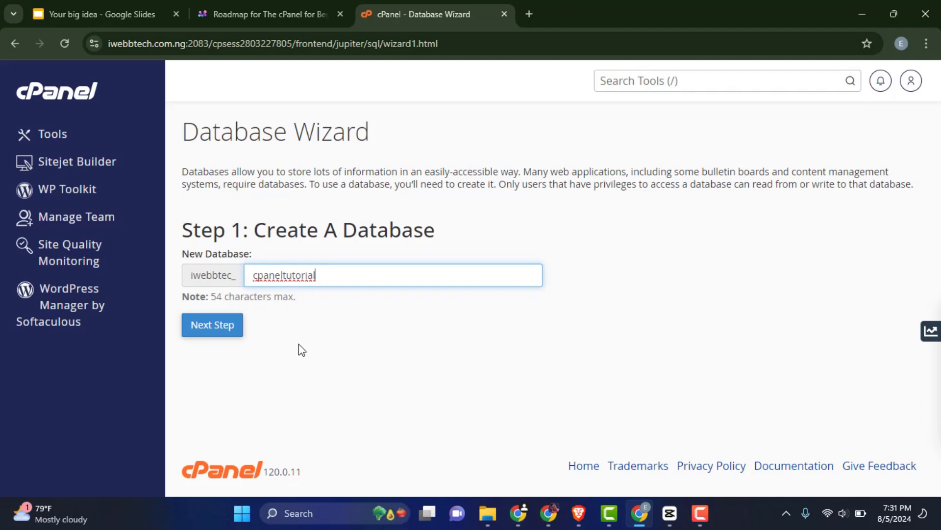
{"action": "left_click", "coordinate": [211, 335]}
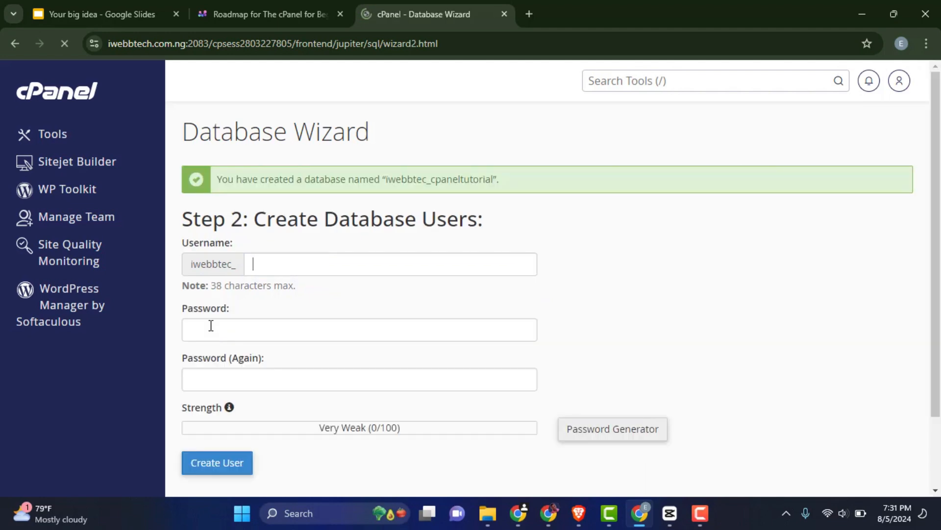
Review the confirmation that database iwebbtec_cpaneltutorial was created.
{"action": "scroll", "coordinate": [284, 260], "scroll_direction": "down", "scroll_amount": 1}
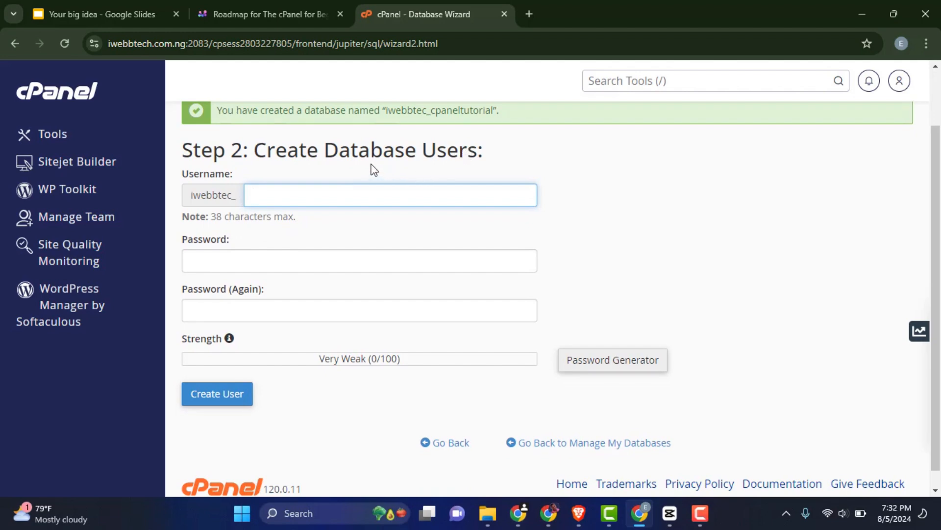
{"action": "scroll", "coordinate": [294, 177], "scroll_direction": "up", "scroll_amount": 1}
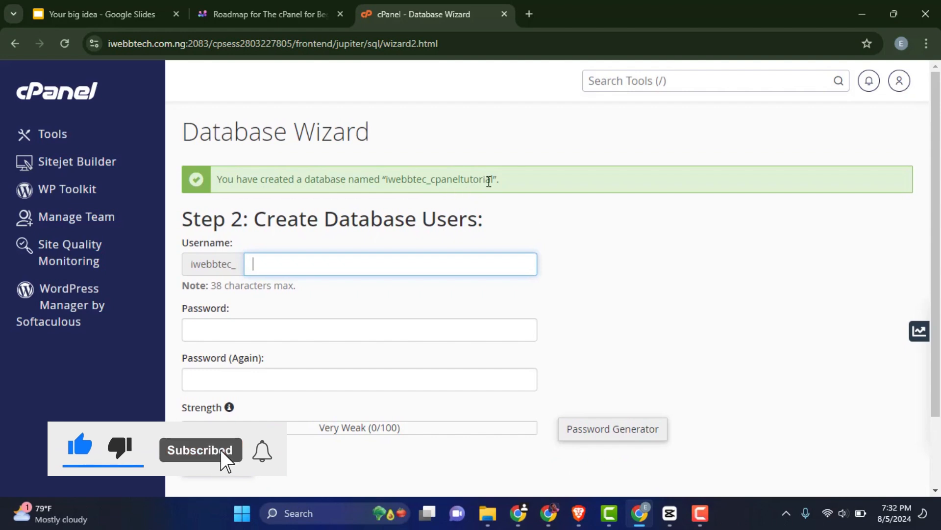
{"action": "double_click", "coordinate": [474, 179]}
{"action": "left_click", "coordinate": [414, 218]}
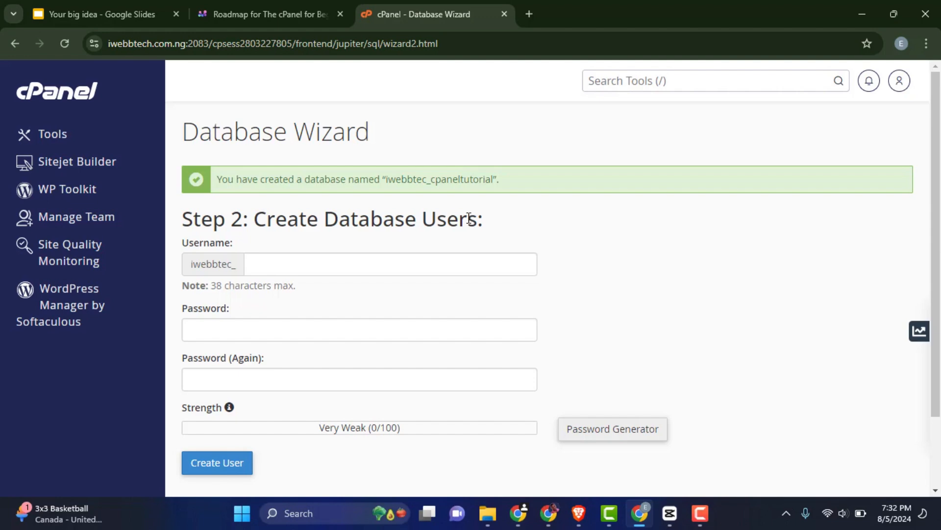
Create a database user with a chosen username and a matching Very Strong password.
{"action": "left_click", "coordinate": [304, 264]}
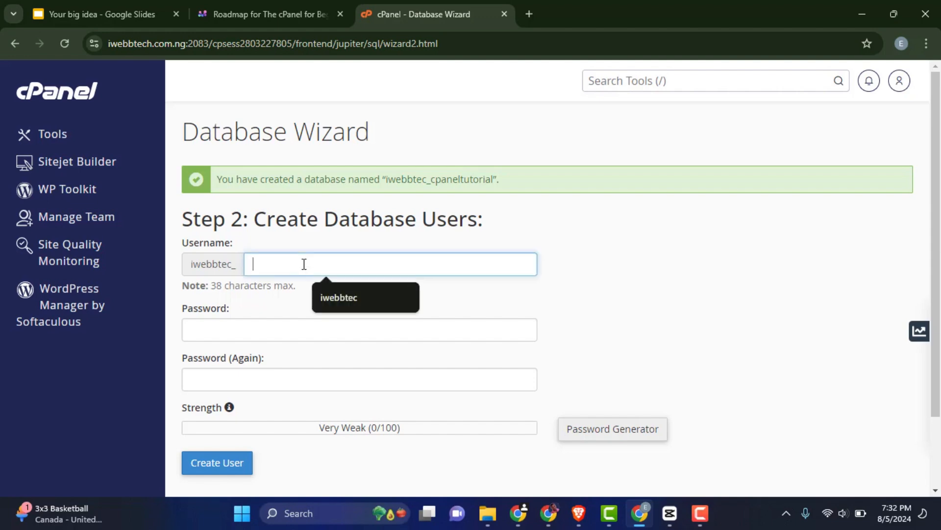
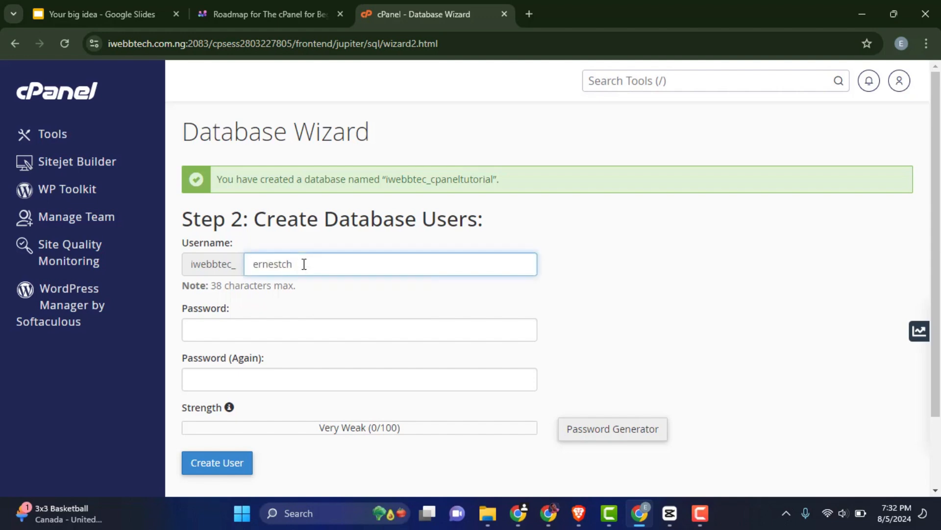
{"action": "left_click", "coordinate": [248, 338]}
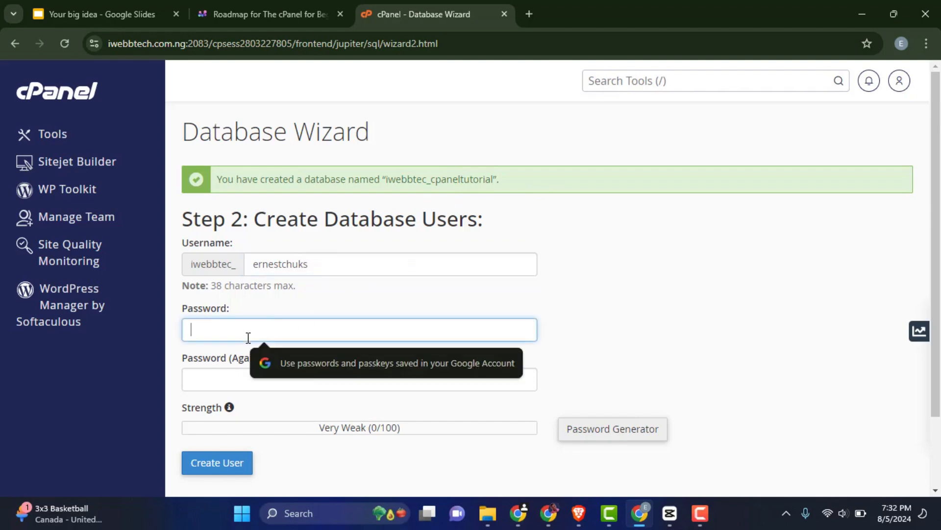
{"action": "type", "text": "12345"}
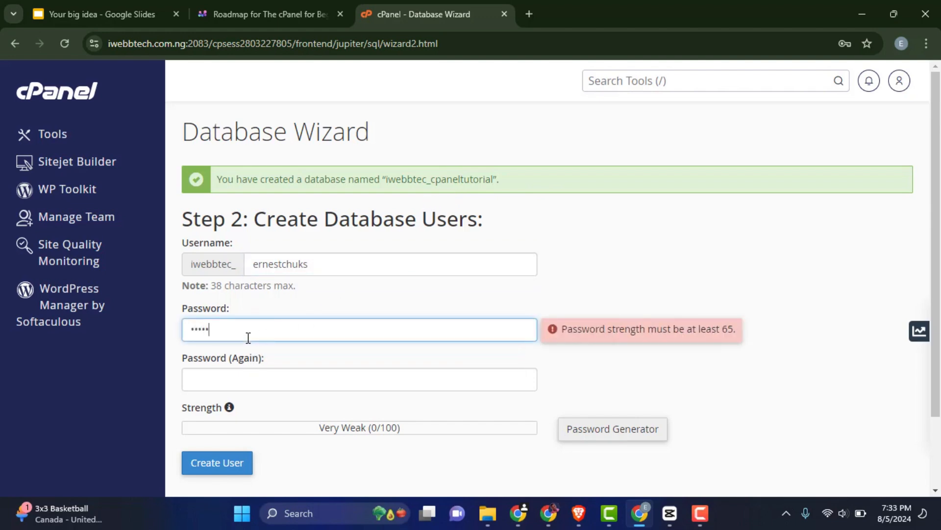
{"action": "type", "text": "67"}
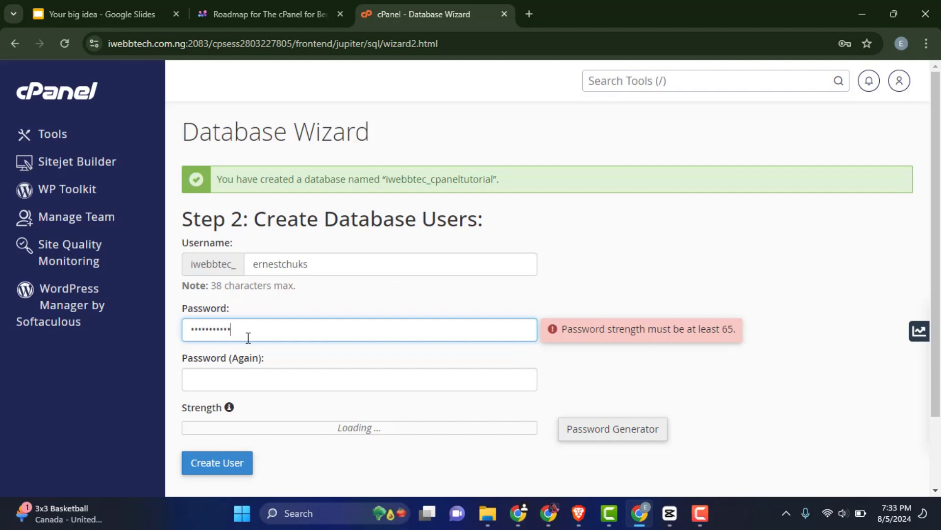
{"action": "left_click", "coordinate": [254, 377]}
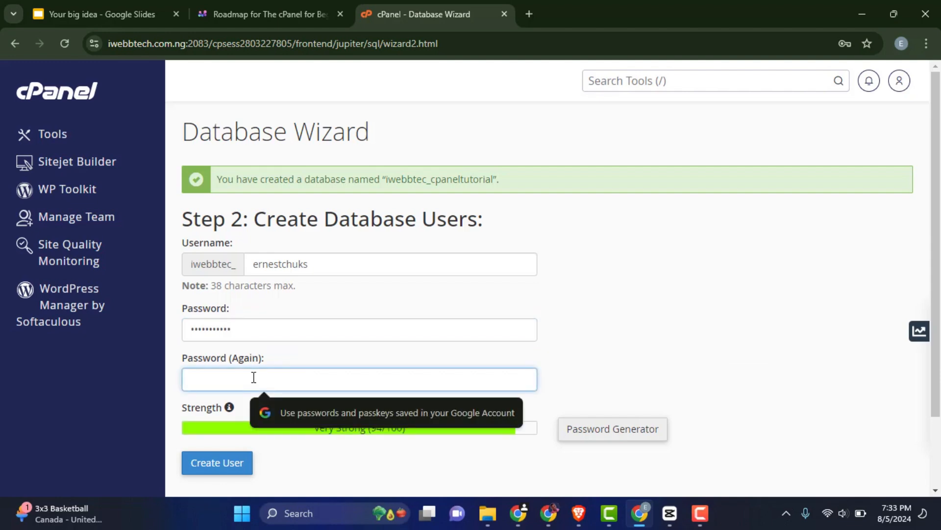
{"action": "type", "text": "1234"}
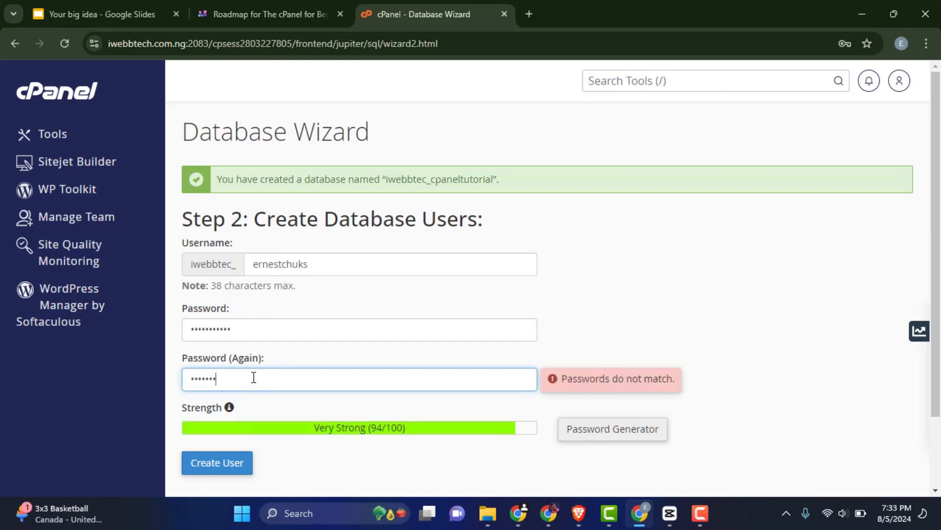
{"action": "type", "text": "•••••••"}
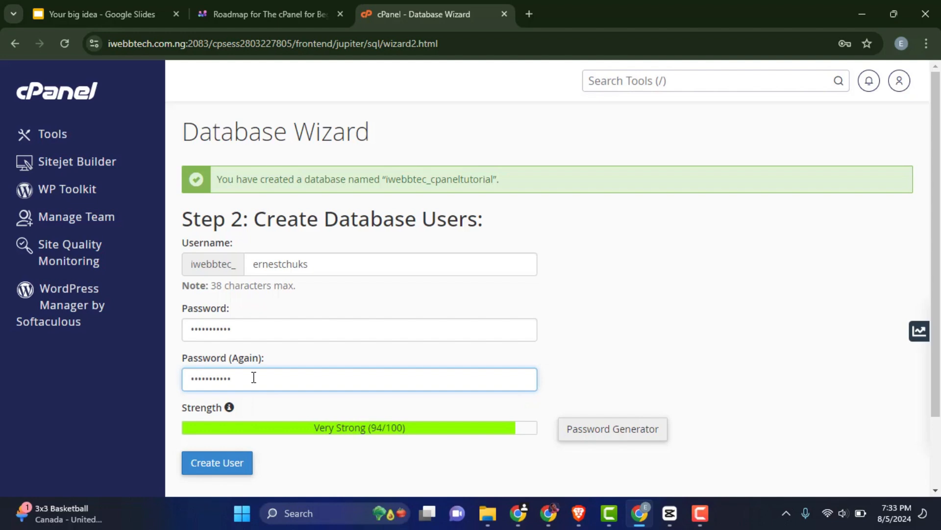
{"action": "scroll", "coordinate": [403, 387], "scroll_direction": "down", "scroll_amount": 2}
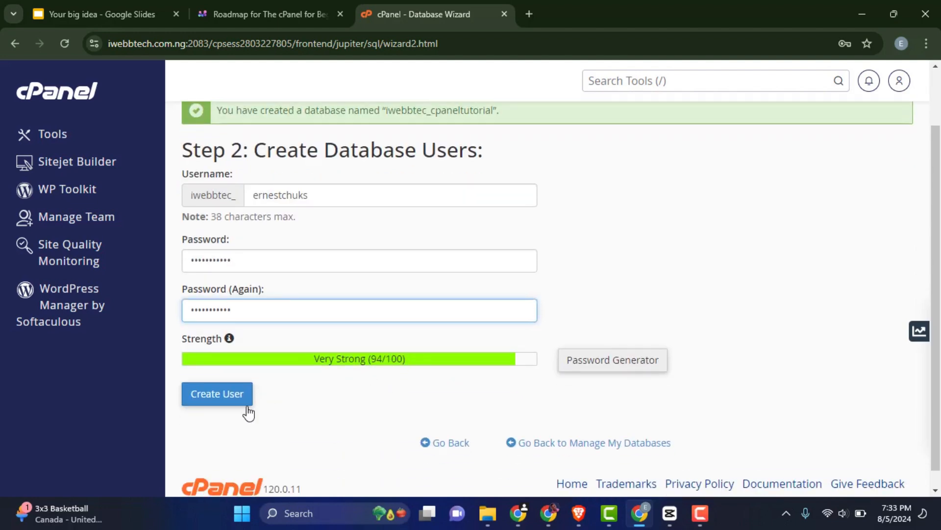
{"action": "left_click", "coordinate": [226, 405]}
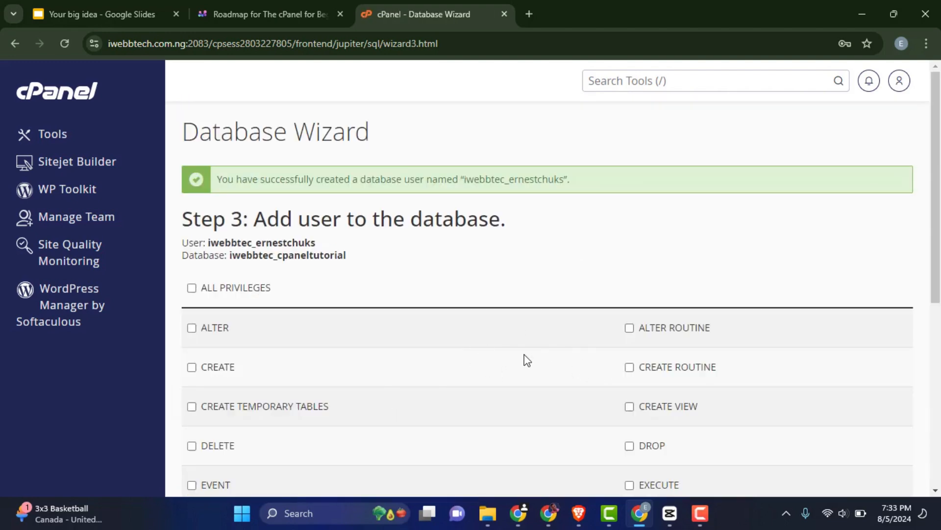
Point out the full prefixed username in the user-created confirmation message.
{"action": "scroll", "coordinate": [523, 359], "scroll_direction": "down", "scroll_amount": 2}
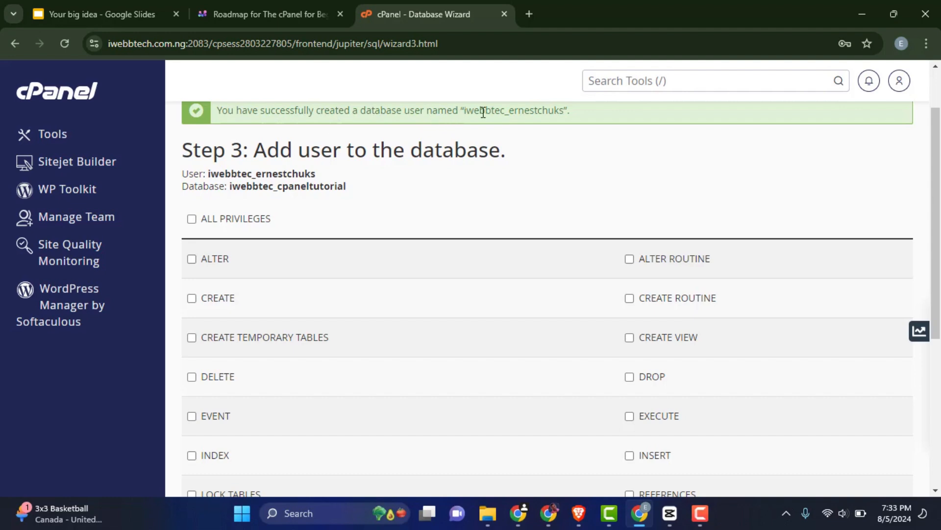
{"action": "double_click", "coordinate": [506, 111]}
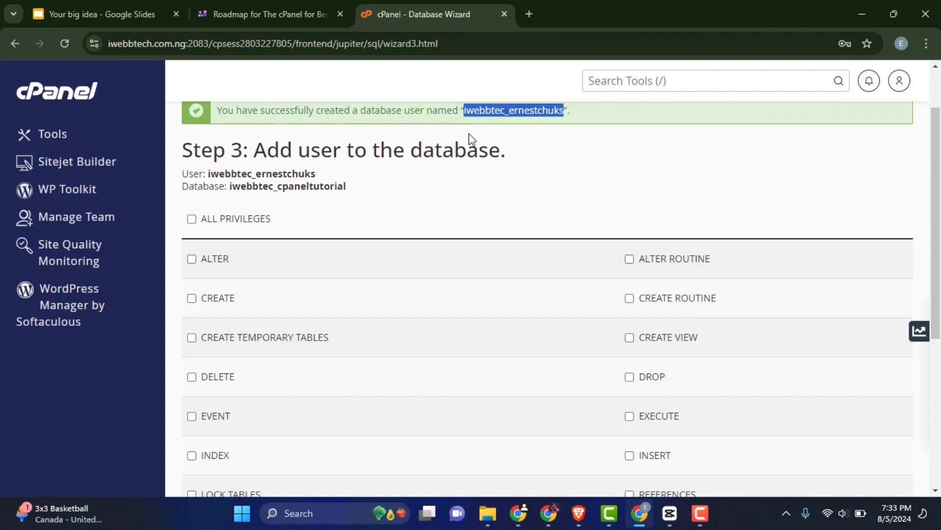
{"action": "left_click", "coordinate": [510, 115]}
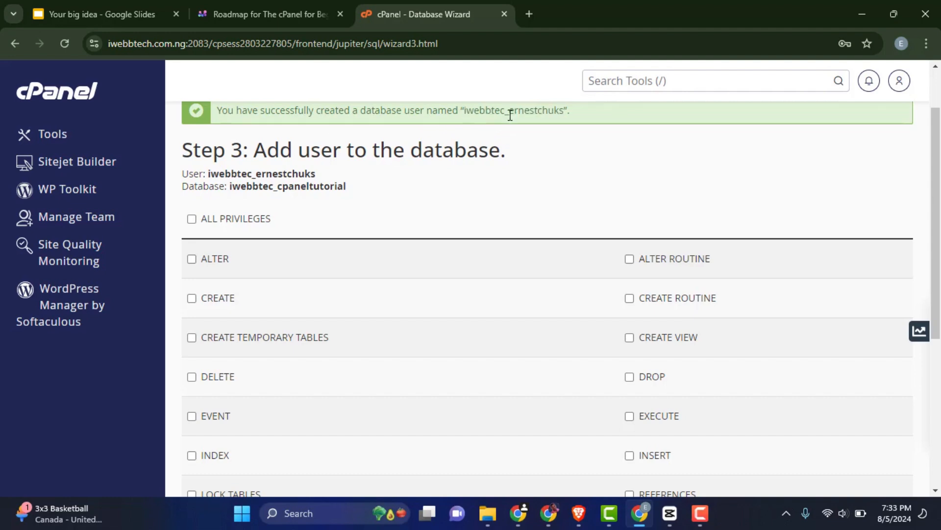
{"action": "left_click_drag", "start_coordinate": [510, 115], "coordinate": [463, 115]}
{"action": "left_click", "coordinate": [509, 111]}
{"action": "double_click", "coordinate": [529, 106]}
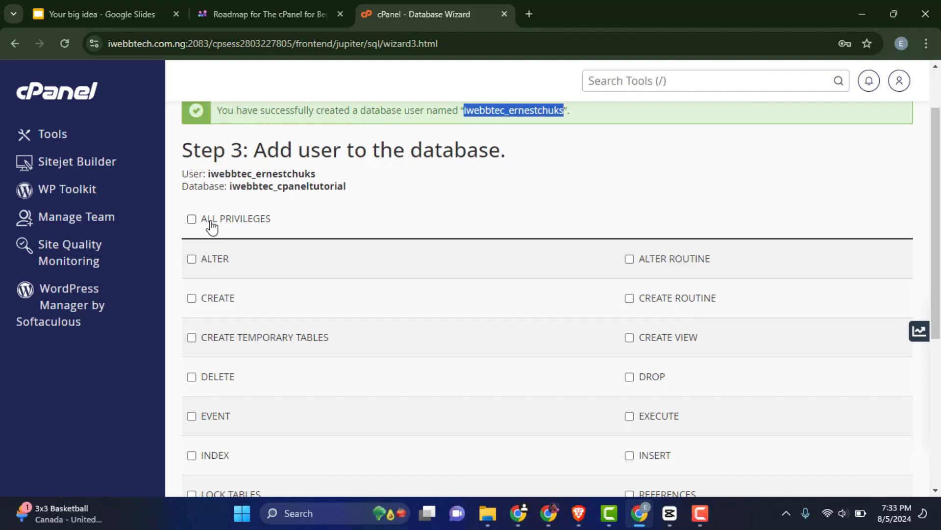
{"action": "scroll", "coordinate": [767, 378], "scroll_direction": "down", "scroll_amount": 5}
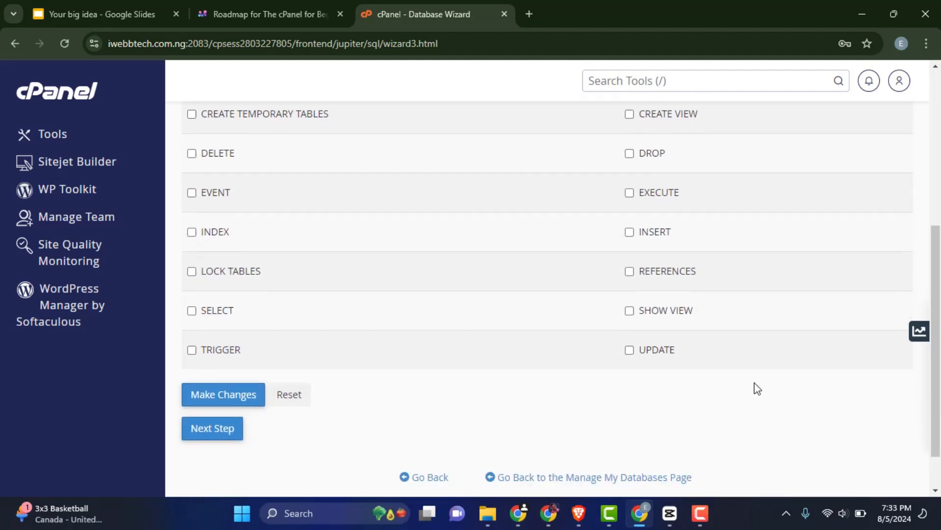
{"action": "scroll", "coordinate": [741, 388], "scroll_direction": "up", "scroll_amount": 3}
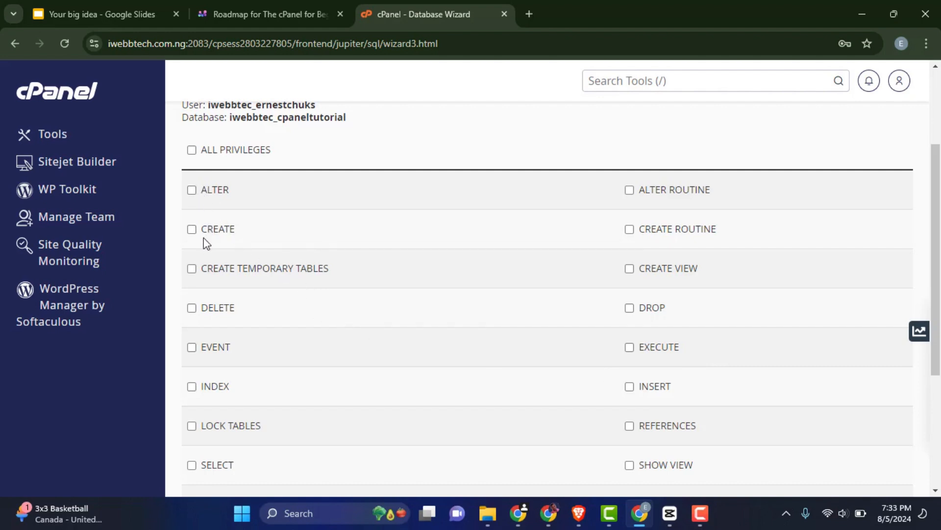
Grant the user ALL PRIVILEGES on iwebbtec_cpaneltutorial and save the changes.
{"action": "left_click", "coordinate": [191, 229]}
{"action": "left_click", "coordinate": [192, 190]}
{"action": "left_click", "coordinate": [192, 149]}
{"action": "scroll", "coordinate": [687, 265], "scroll_direction": "down", "scroll_amount": 4}
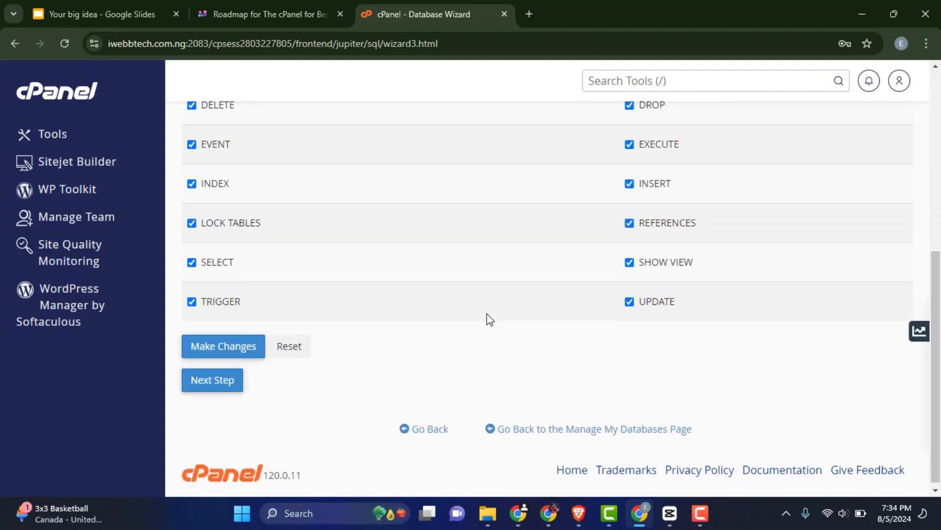
{"action": "scroll", "coordinate": [583, 300], "scroll_direction": "up", "scroll_amount": 1}
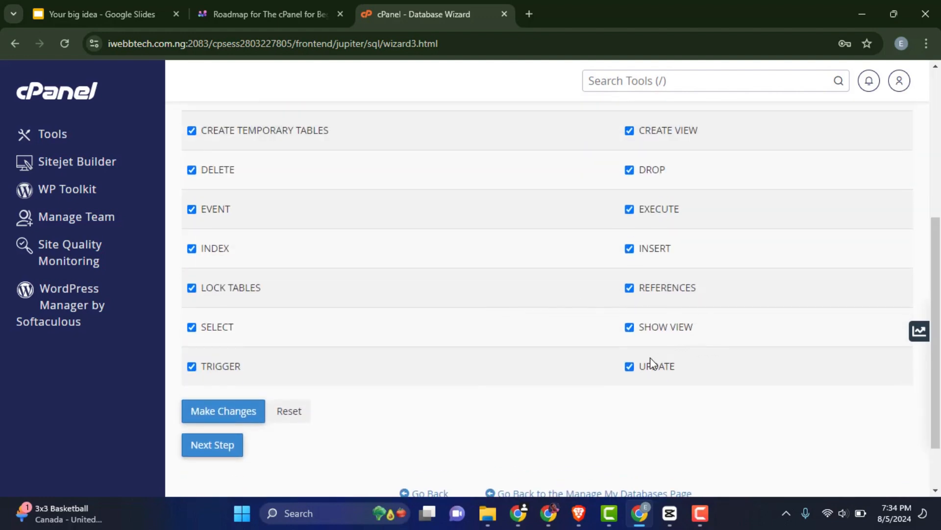
{"action": "left_click", "coordinate": [217, 422]}
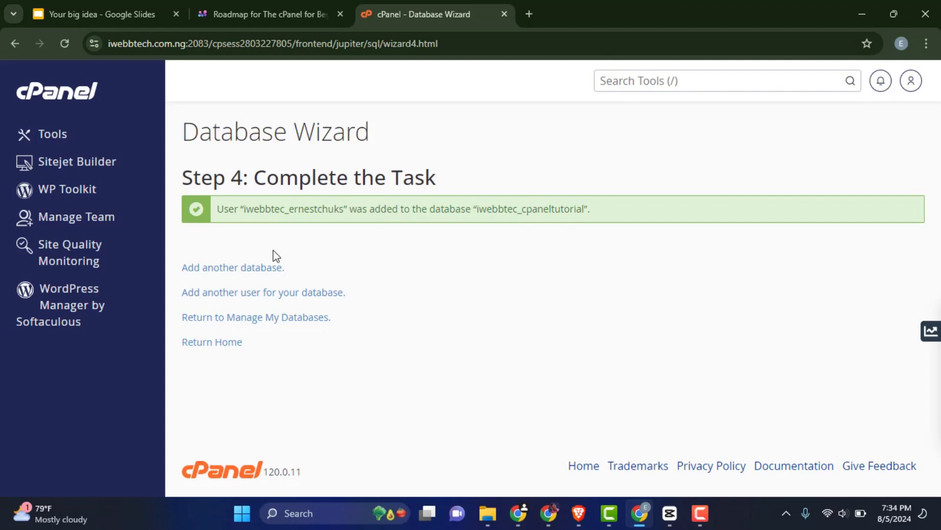
Return to cPanel home and go to Manage My Databases under Databases.
{"action": "left_click", "coordinate": [46, 101]}
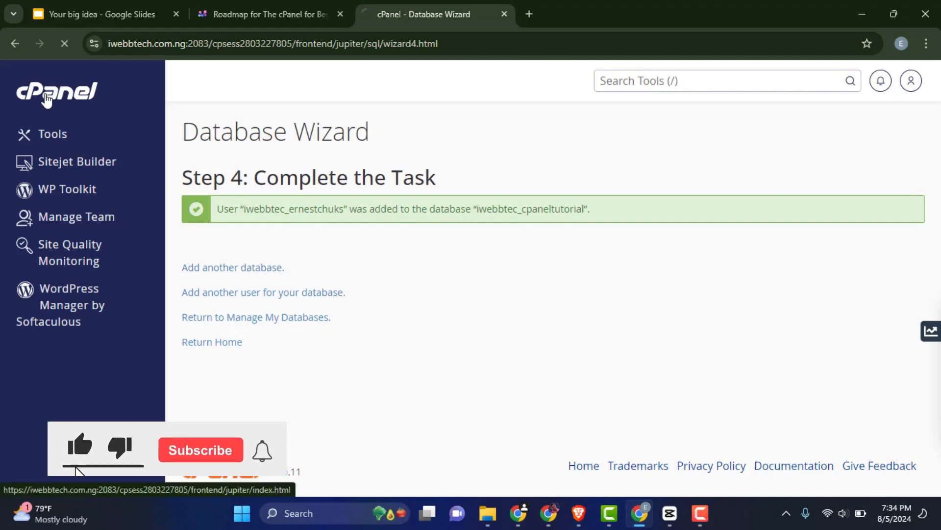
{"action": "scroll", "coordinate": [579, 295], "scroll_direction": "down", "scroll_amount": 10}
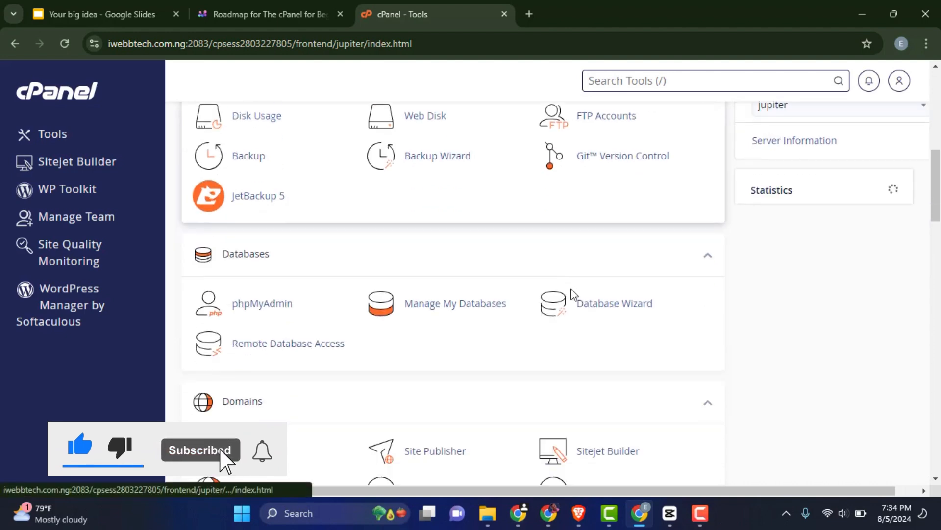
{"action": "scroll", "coordinate": [568, 294], "scroll_direction": "down", "scroll_amount": 2}
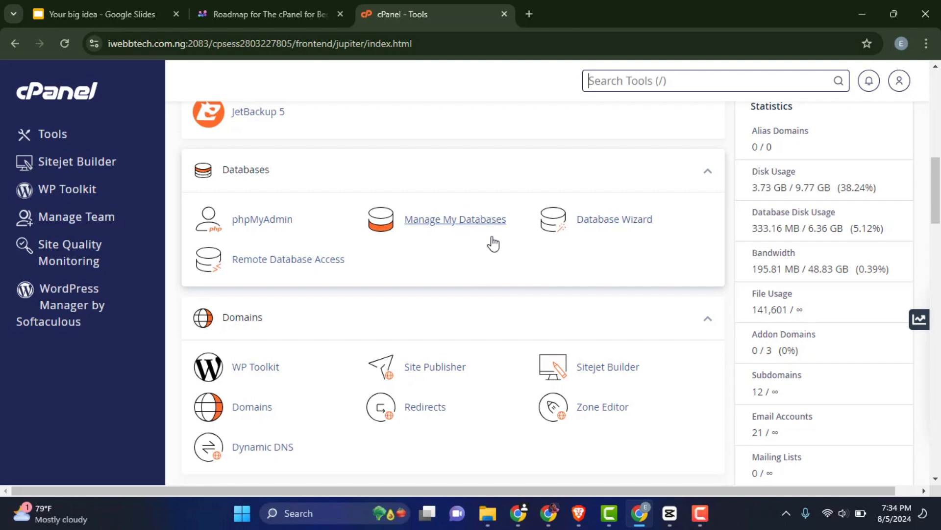
{"action": "left_click", "coordinate": [472, 221]}
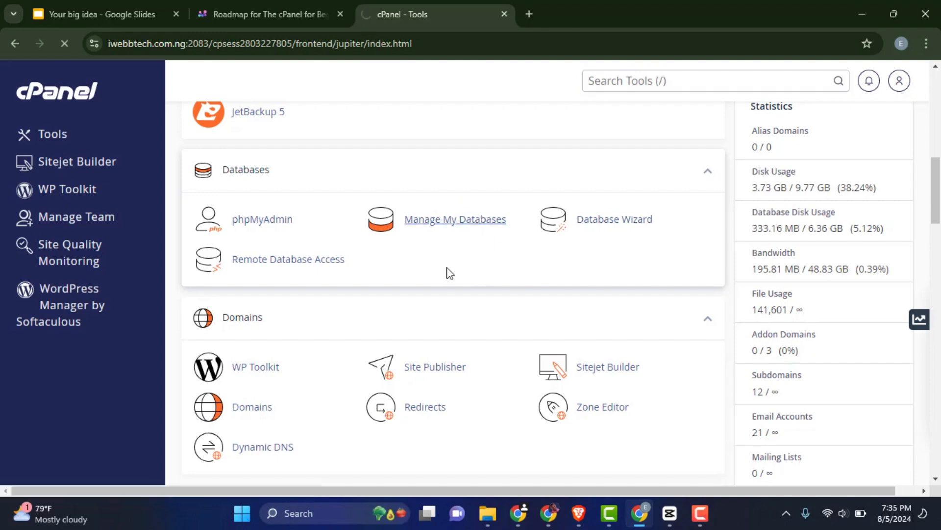
Create a database named newdb, which becomes iwebbtec_newdb.
{"action": "scroll", "coordinate": [449, 274], "scroll_direction": "down", "scroll_amount": 1}
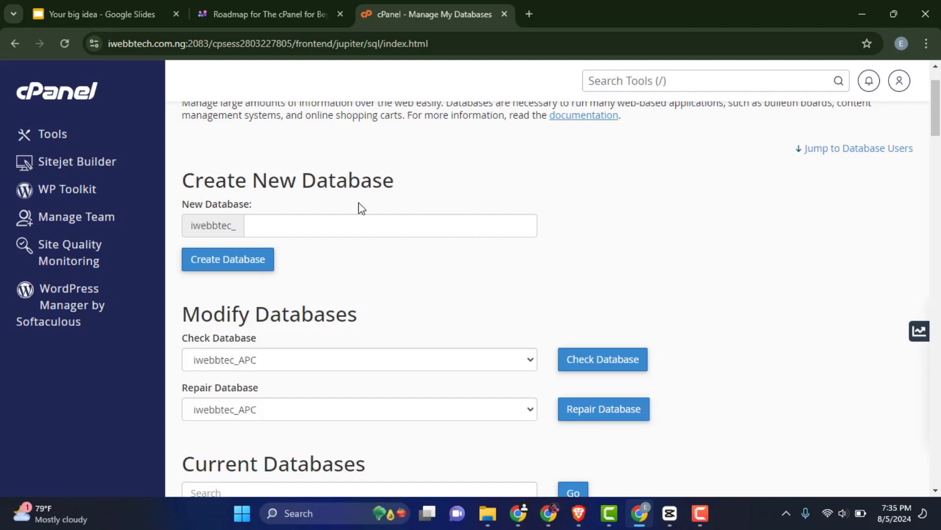
{"action": "left_click", "coordinate": [262, 224]}
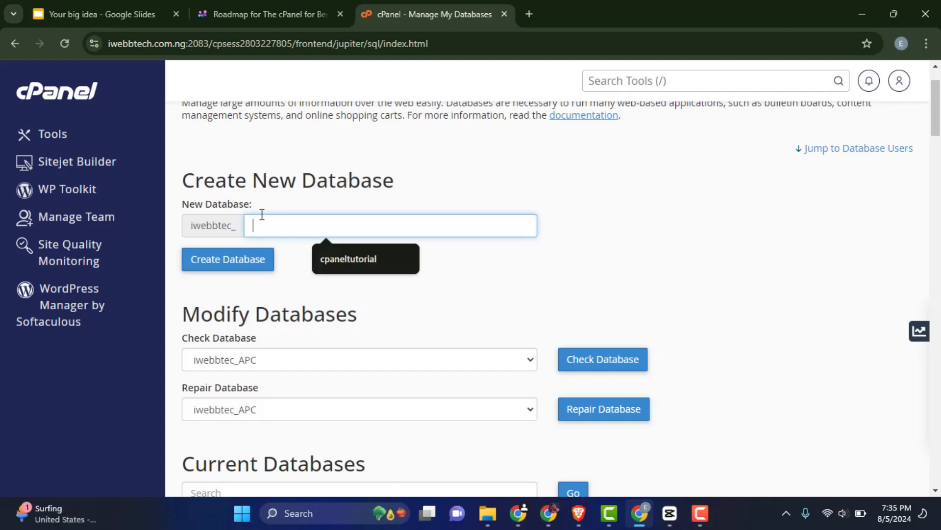
{"action": "type", "text": "newdb"}
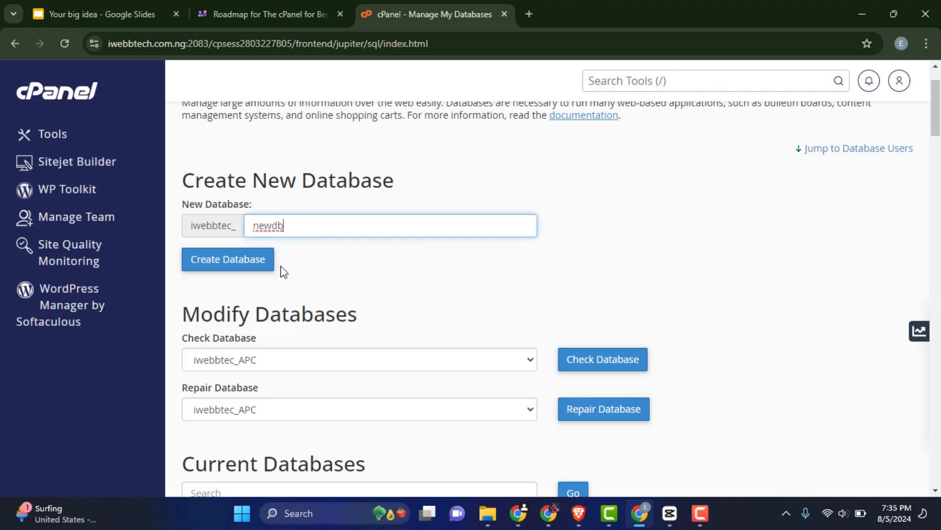
{"action": "left_click", "coordinate": [240, 268]}
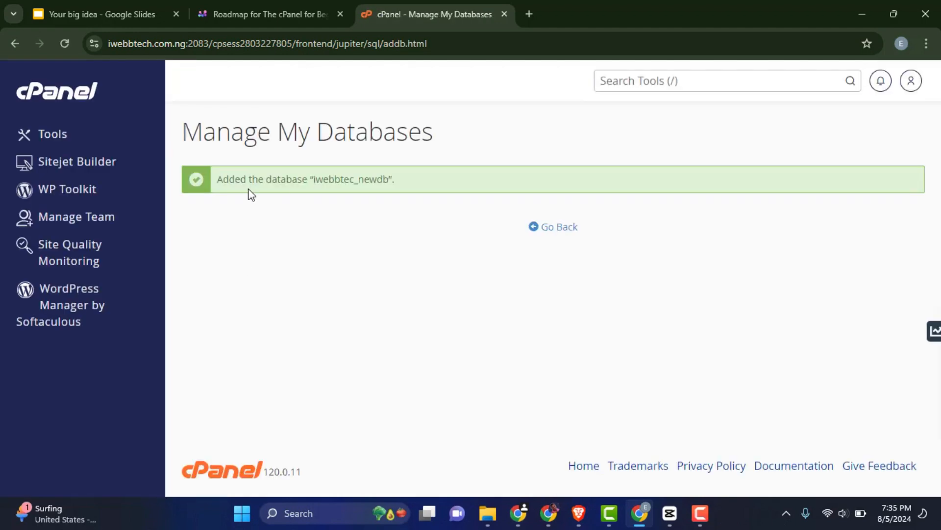
Go back to Manage My Databases and scroll past Current Databases to Database Users.
{"action": "left_click", "coordinate": [554, 227]}
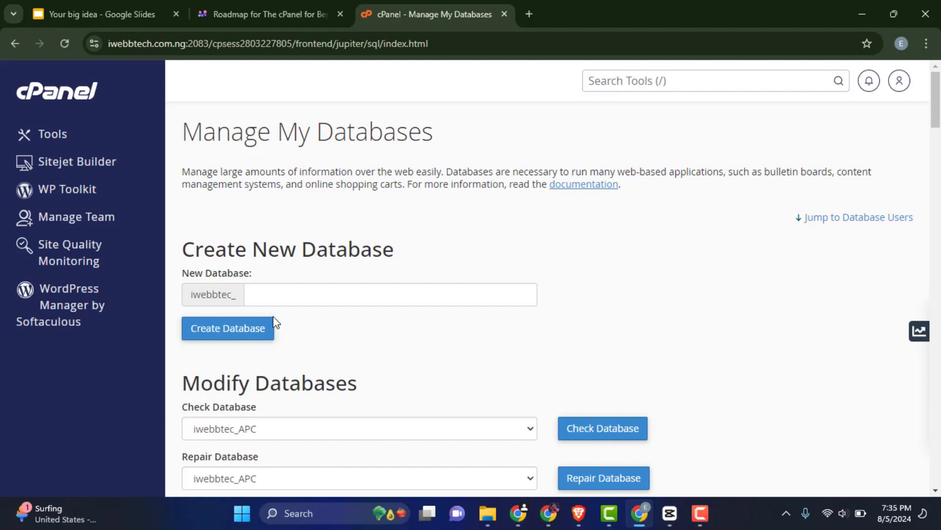
{"action": "scroll", "coordinate": [275, 314], "scroll_direction": "down", "scroll_amount": 3}
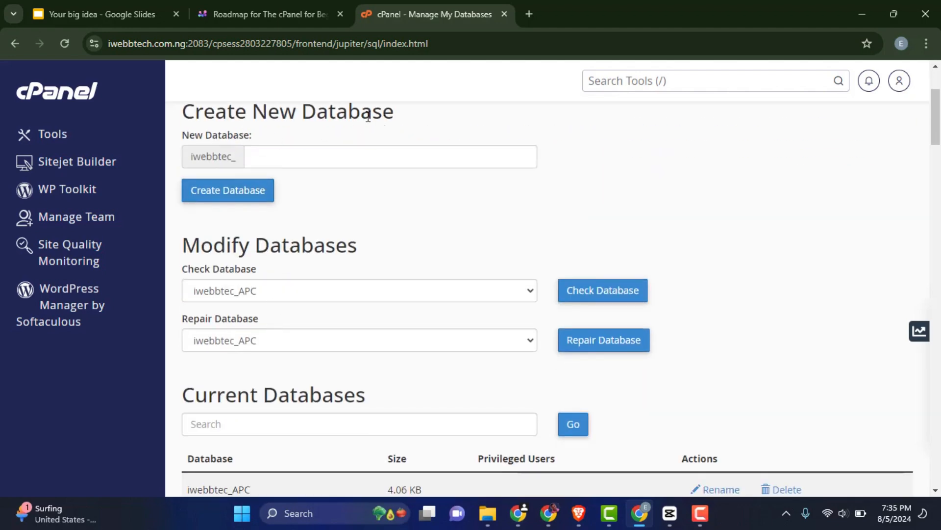
{"action": "scroll", "coordinate": [338, 248], "scroll_direction": "down", "scroll_amount": 3}
{"action": "scroll", "coordinate": [316, 262], "scroll_direction": "down", "scroll_amount": 12}
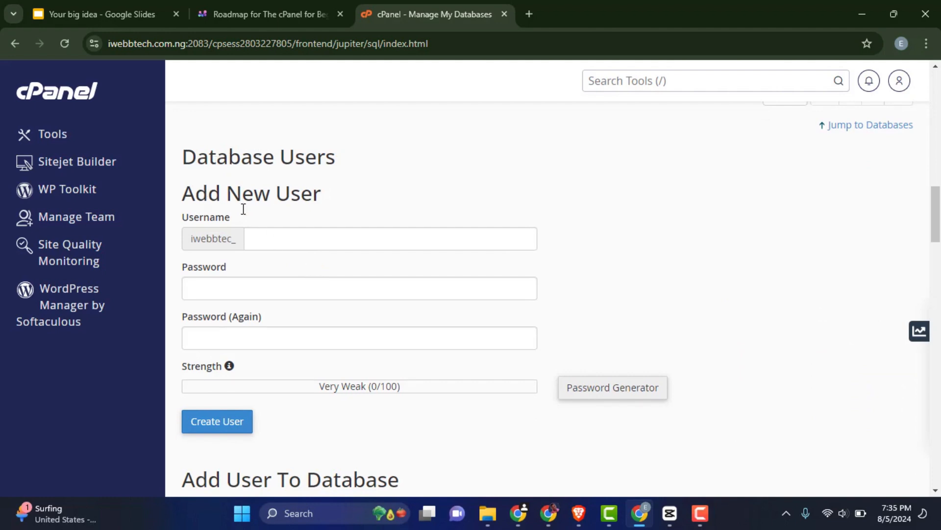
Add user newdbuser with a strong password, retyping the mistyped confirmation before creating it.
{"action": "left_click", "coordinate": [265, 237]}
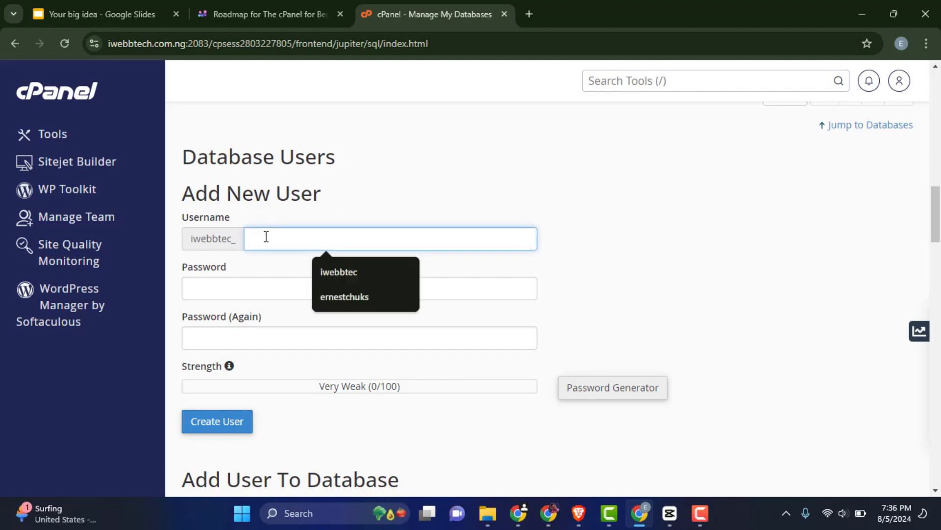
{"action": "type", "text": "newdbuser"}
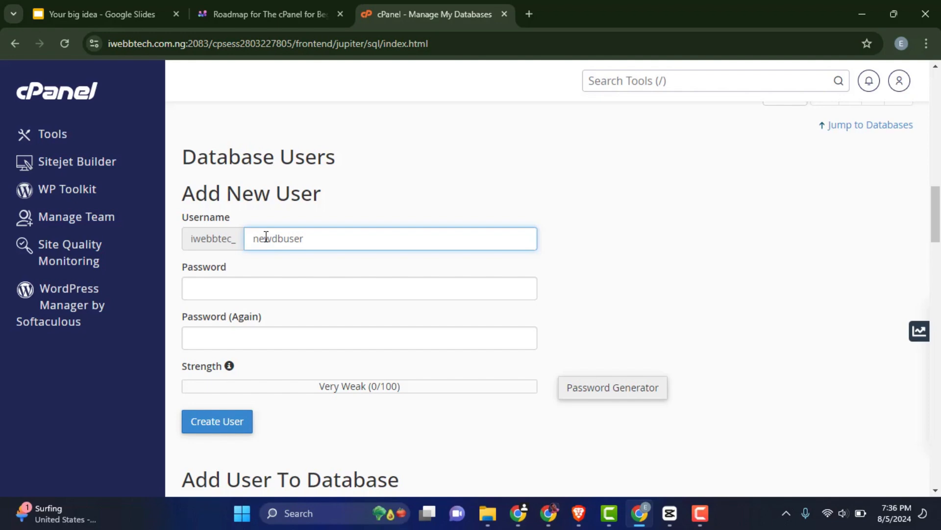
{"action": "left_click", "coordinate": [258, 277]}
{"action": "type", "text": "******"}
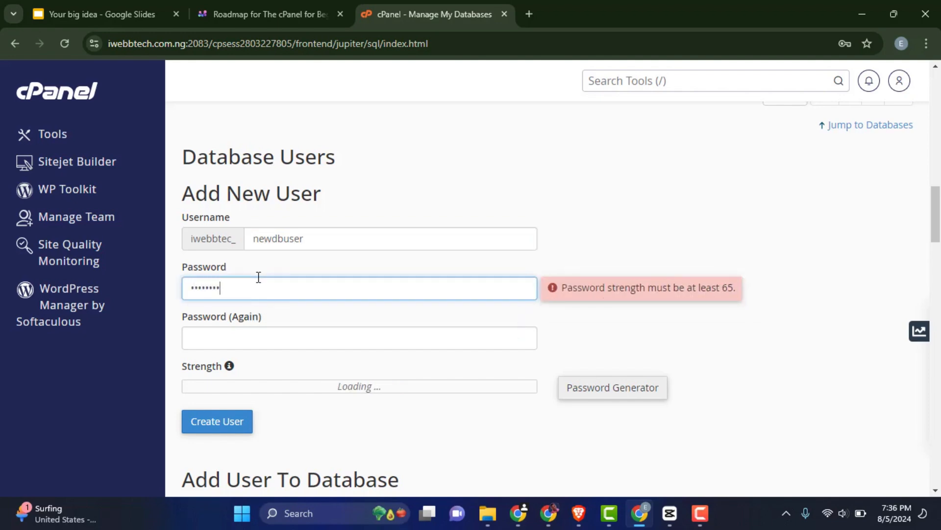
{"action": "left_click", "coordinate": [274, 335]}
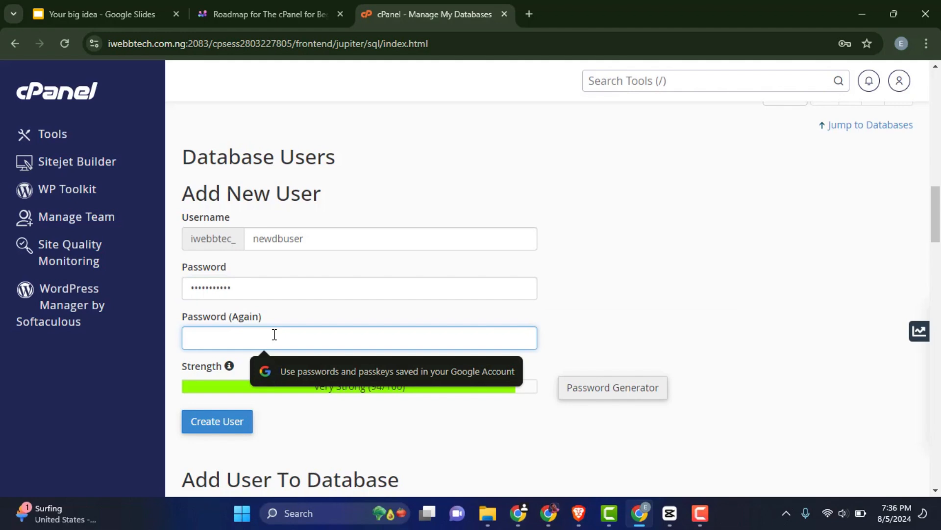
{"action": "type", "text": "**"}
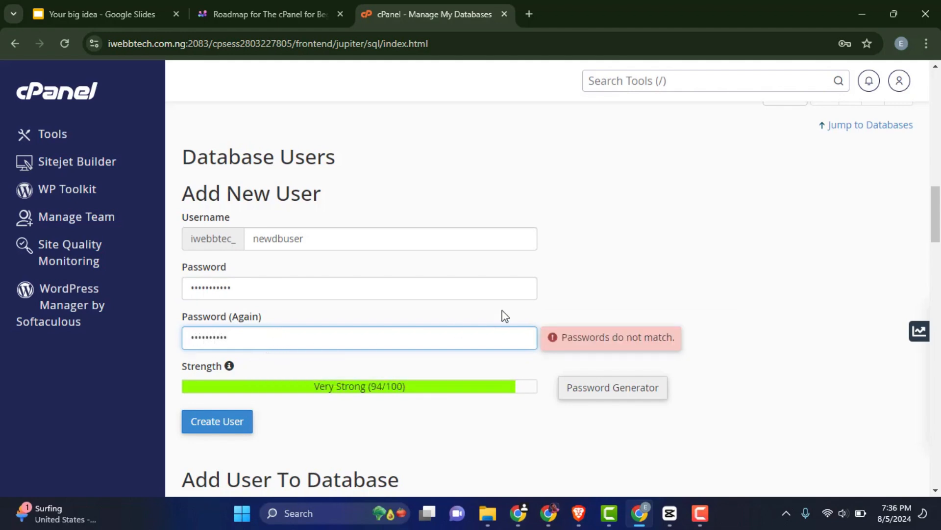
{"action": "left_click", "coordinate": [579, 291]}
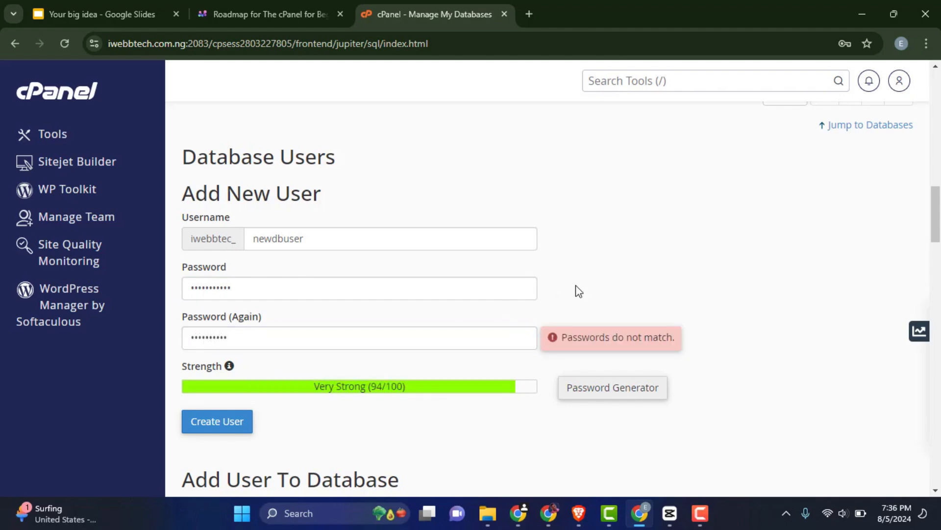
{"action": "double_click", "coordinate": [219, 333]}
{"action": "type", "text": "••"}
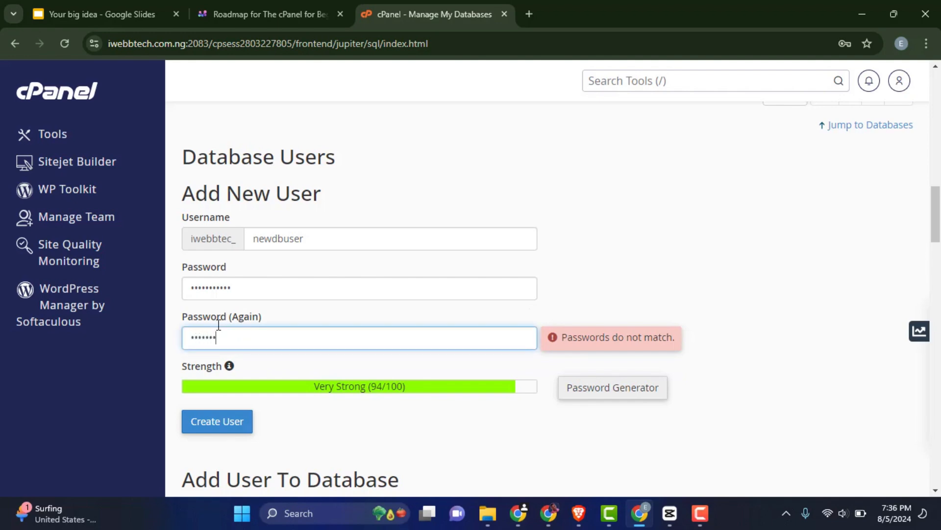
{"action": "type", "text": "•••••••••"}
{"action": "left_click", "coordinate": [206, 427]}
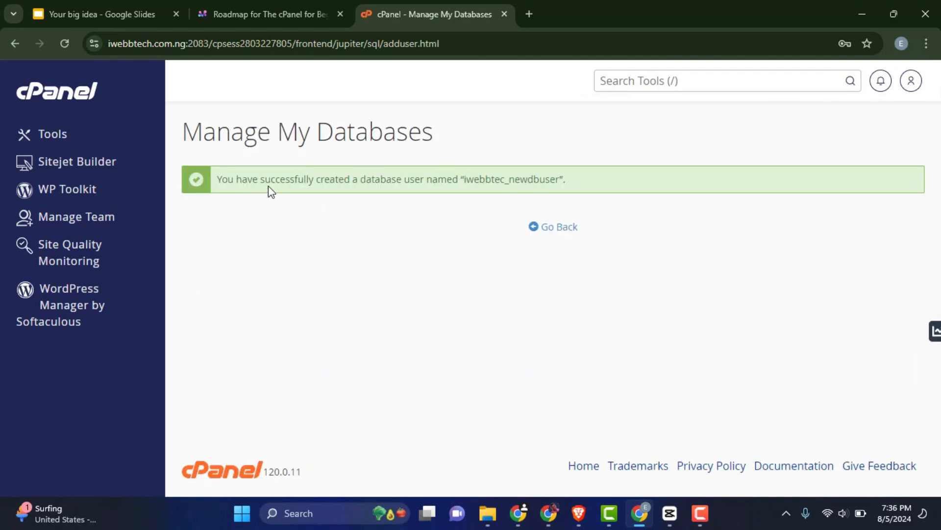
{"action": "double_click", "coordinate": [507, 181]}
Return to Manage My Databases and scroll to the Add User To Database section.
{"action": "left_click", "coordinate": [557, 229]}
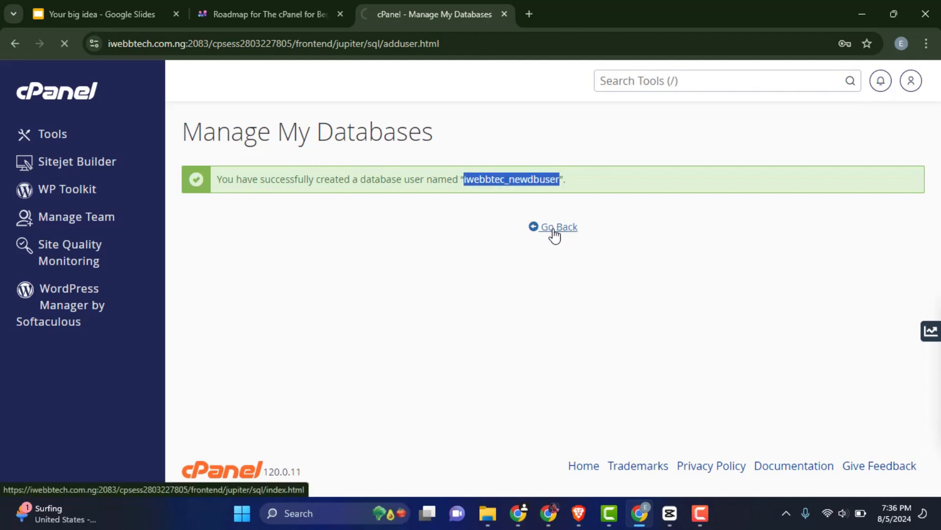
{"action": "scroll", "coordinate": [548, 258], "scroll_direction": "down", "scroll_amount": 1}
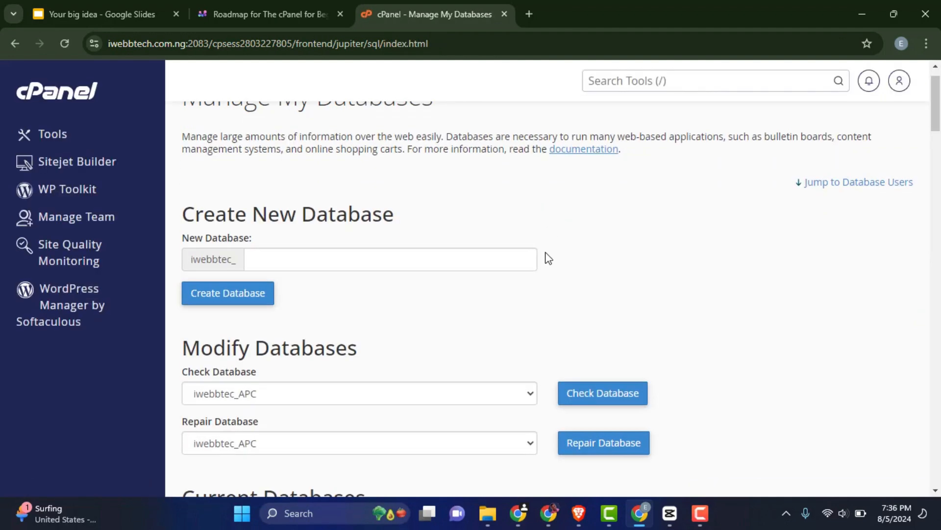
{"action": "scroll", "coordinate": [548, 259], "scroll_direction": "down", "scroll_amount": 2}
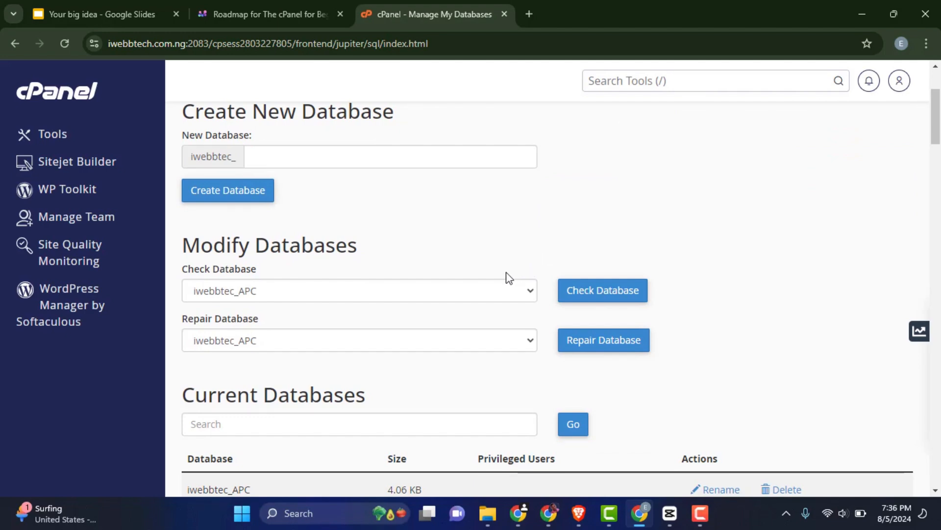
{"action": "scroll", "coordinate": [509, 278], "scroll_direction": "down", "scroll_amount": 20}
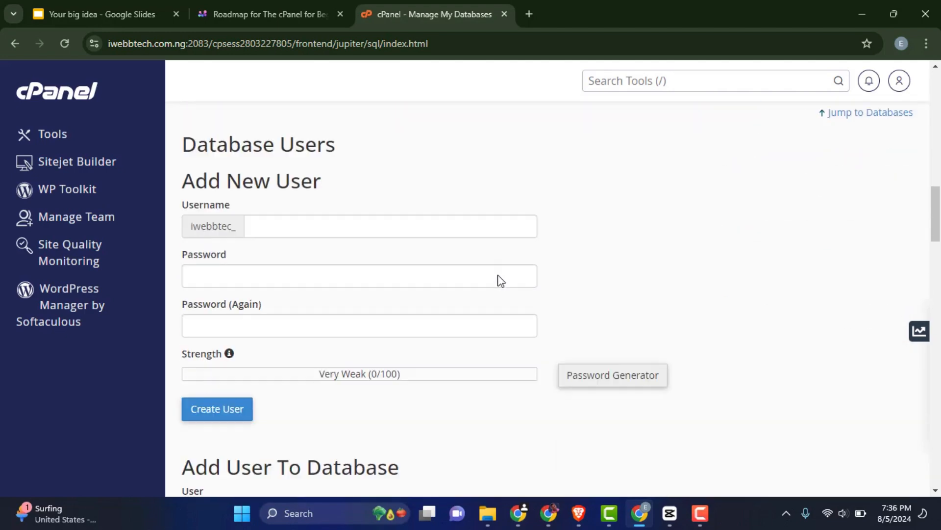
{"action": "scroll", "coordinate": [499, 281], "scroll_direction": "down", "scroll_amount": 2}
{"action": "scroll", "coordinate": [339, 225], "scroll_direction": "up", "scroll_amount": 1}
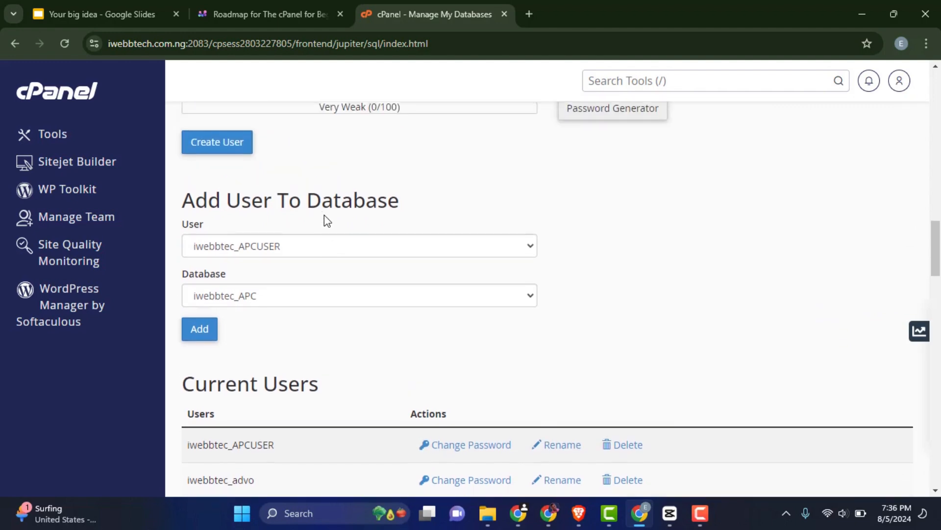
{"action": "left_click_drag", "start_coordinate": [401, 211], "coordinate": [182, 211]}
{"action": "left_click", "coordinate": [287, 278]}
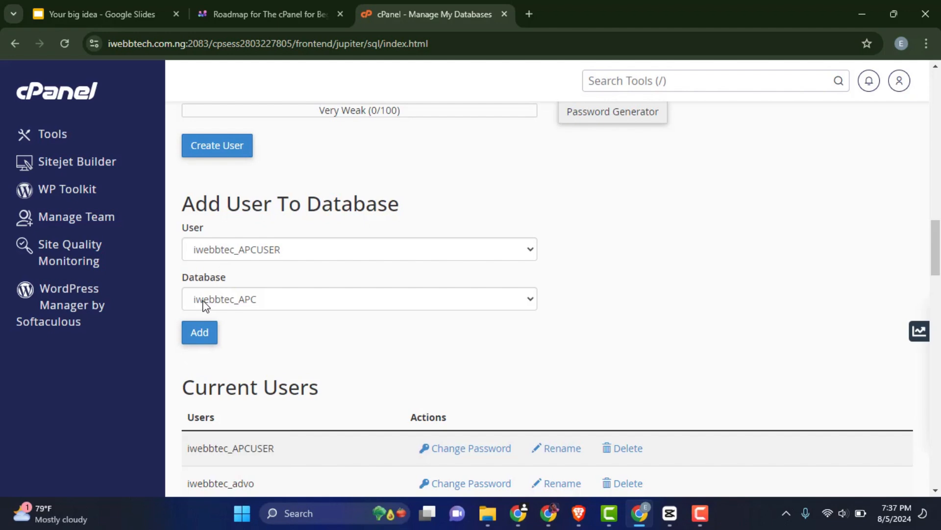
Choose newdbuser as the user and newdb as the database, then add the user.
{"action": "left_click", "coordinate": [271, 248]}
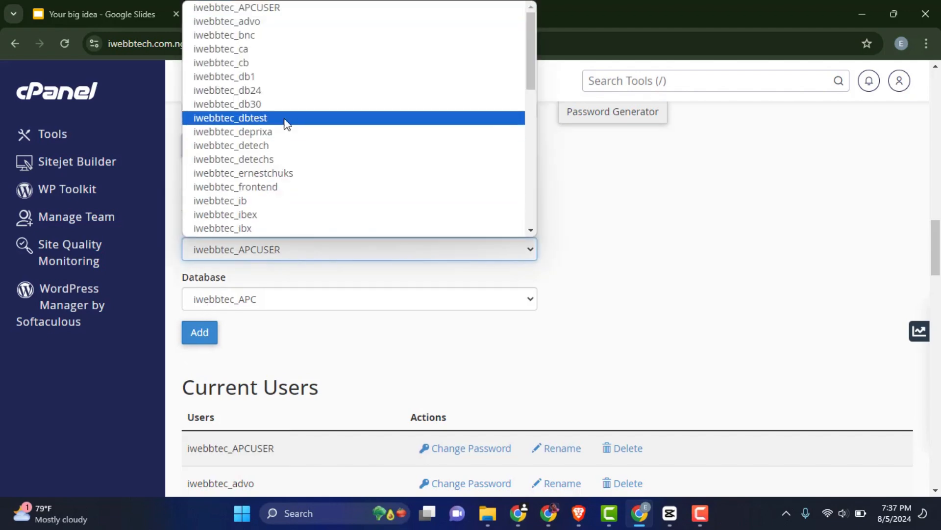
{"action": "scroll", "coordinate": [284, 83], "scroll_direction": "down", "scroll_amount": 3}
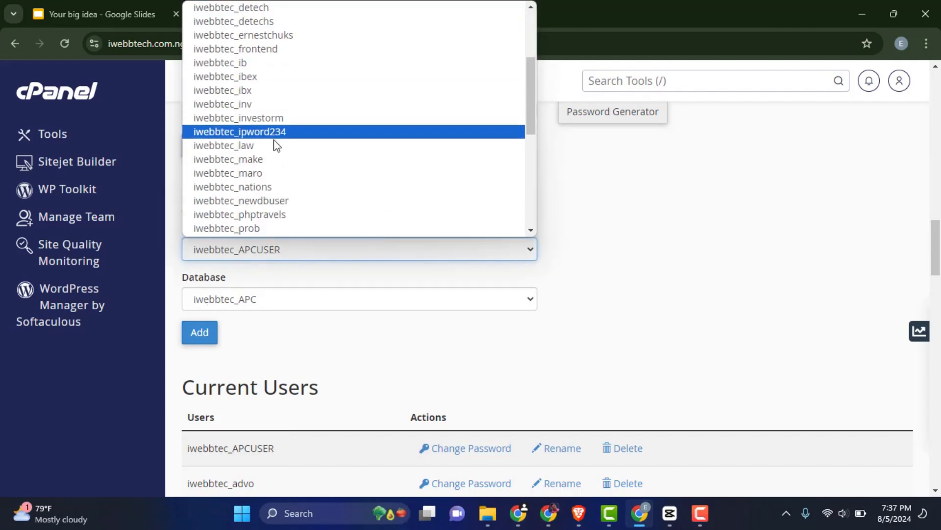
{"action": "left_click", "coordinate": [263, 201]}
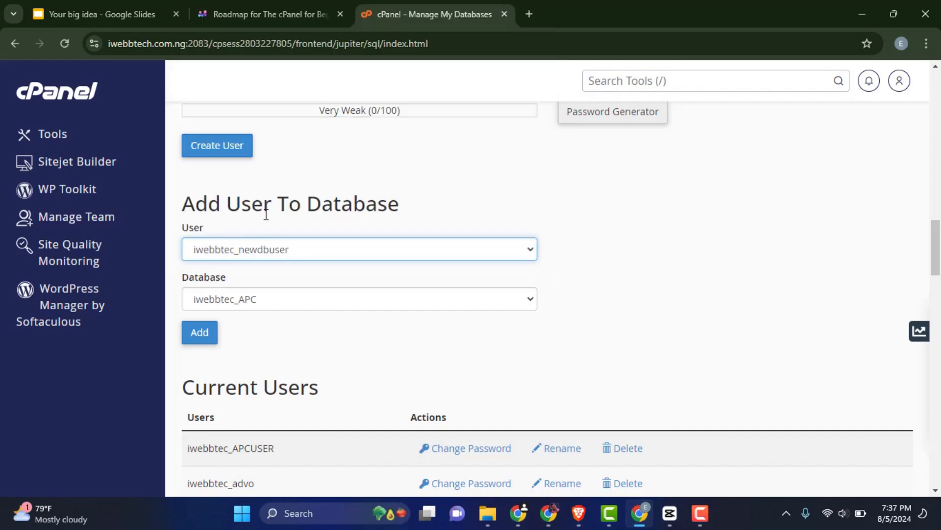
{"action": "left_click", "coordinate": [262, 299]}
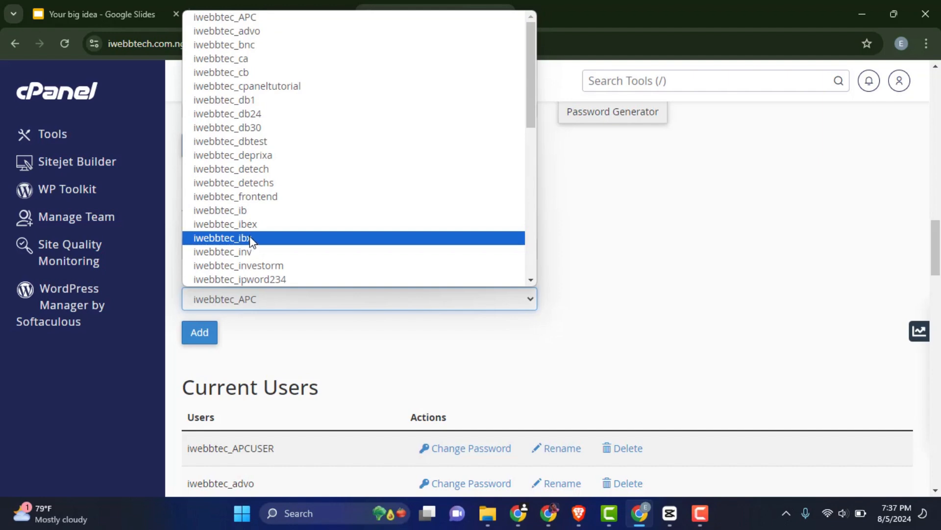
{"action": "scroll", "coordinate": [259, 171], "scroll_direction": "down", "scroll_amount": 4}
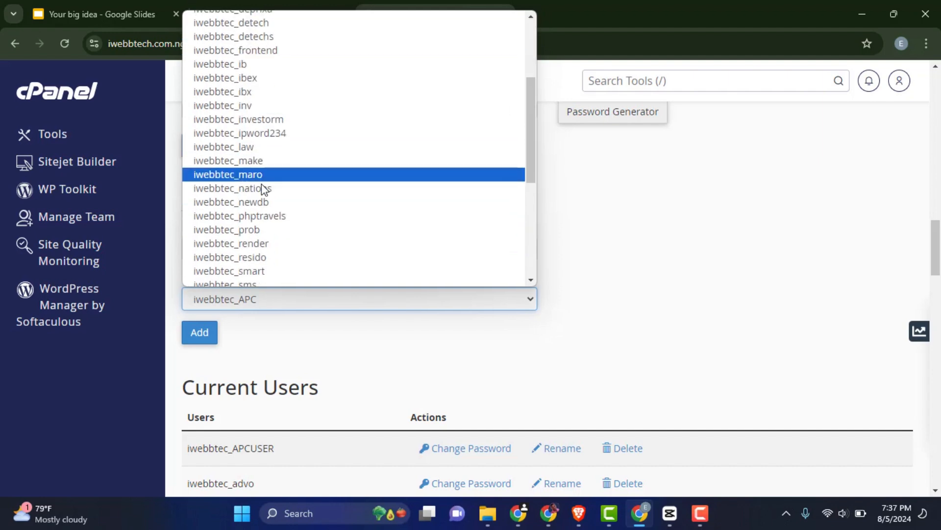
{"action": "scroll", "coordinate": [262, 181], "scroll_direction": "down", "scroll_amount": 3}
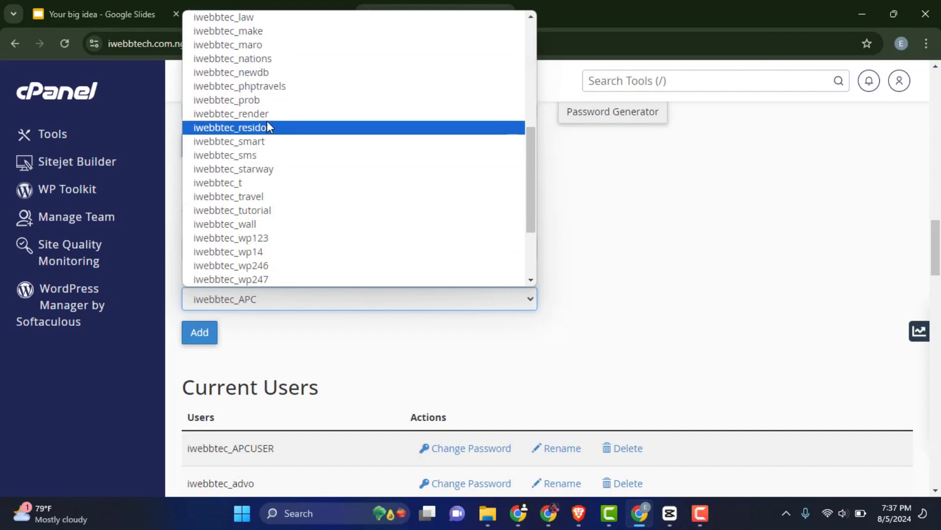
{"action": "left_click", "coordinate": [273, 72]}
{"action": "scroll", "coordinate": [211, 287], "scroll_direction": "down", "scroll_amount": 1}
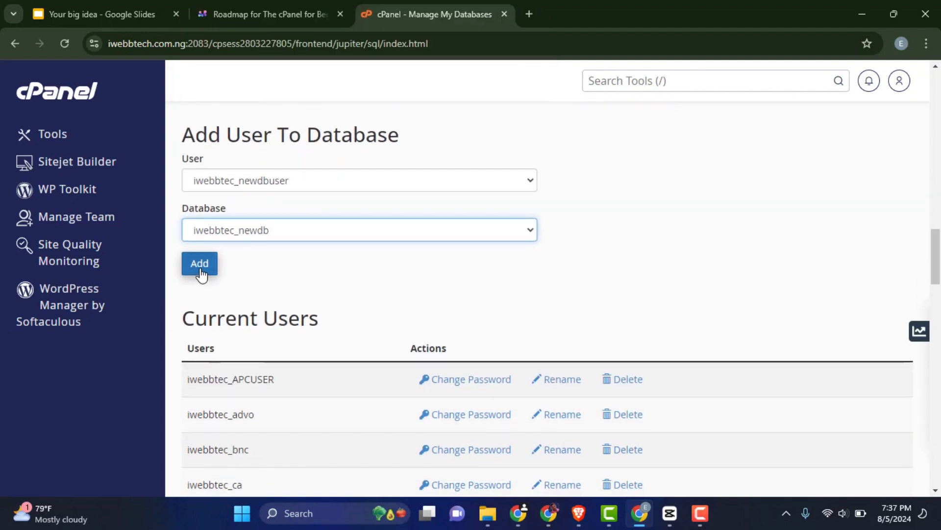
{"action": "left_click", "coordinate": [199, 264]}
Grant iwebbtec_newdbuser ALL PRIVILEGES on iwebbtec_newdb and save the changes.
{"action": "scroll", "coordinate": [343, 269], "scroll_direction": "down", "scroll_amount": 5}
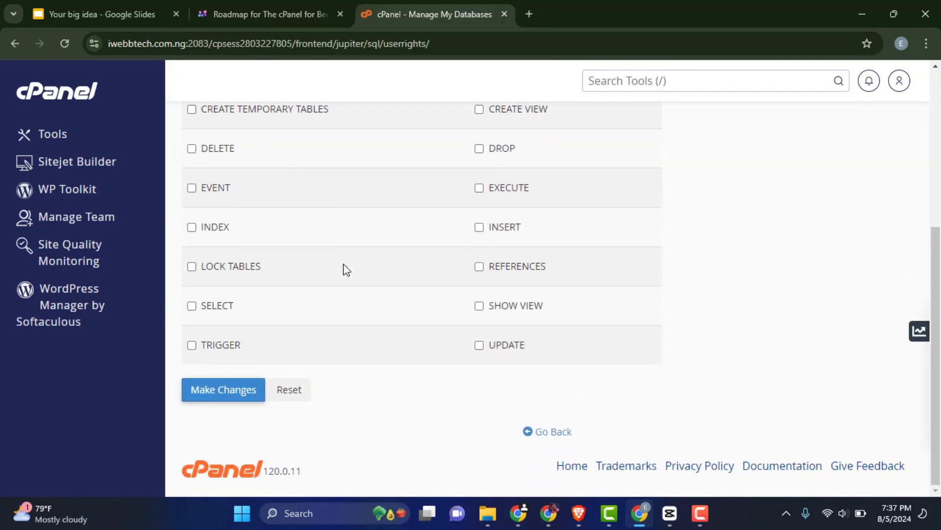
{"action": "scroll", "coordinate": [343, 268], "scroll_direction": "up", "scroll_amount": 5}
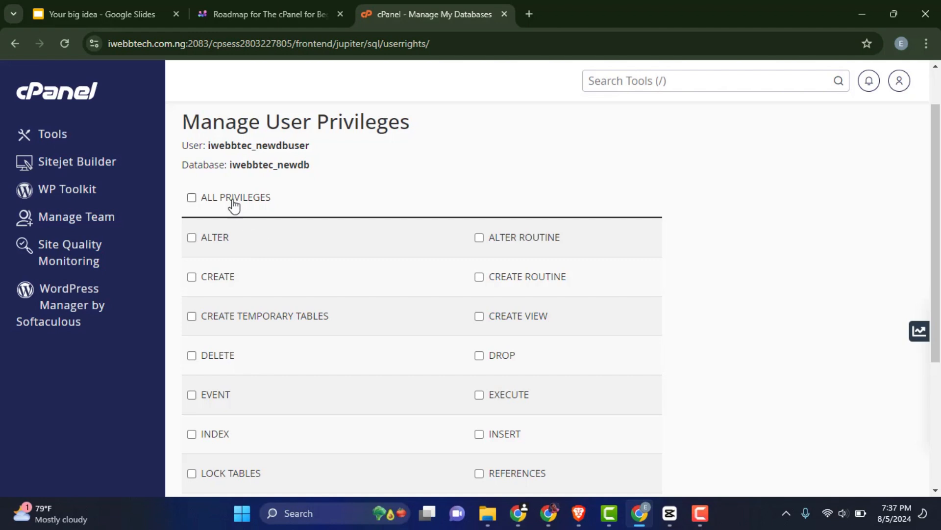
{"action": "left_click", "coordinate": [234, 201]}
{"action": "scroll", "coordinate": [351, 250], "scroll_direction": "down", "scroll_amount": 4}
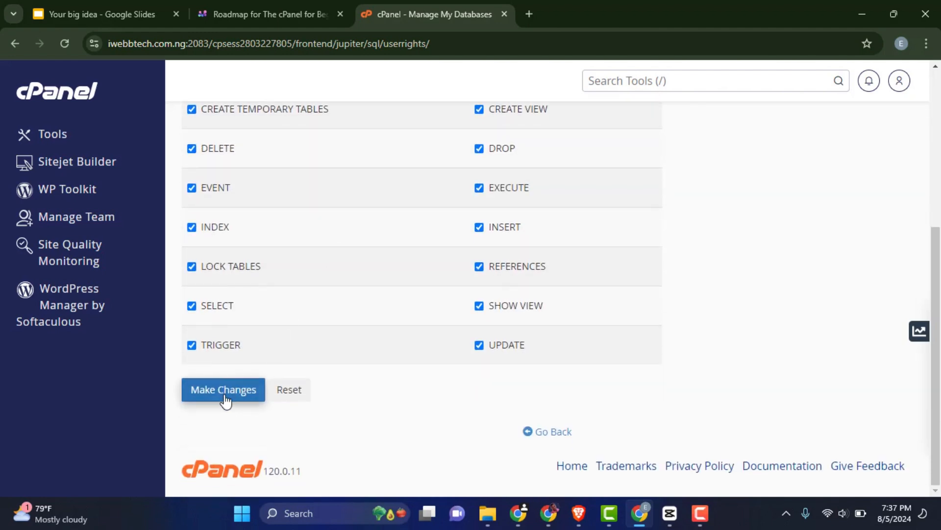
{"action": "left_click", "coordinate": [224, 395]}
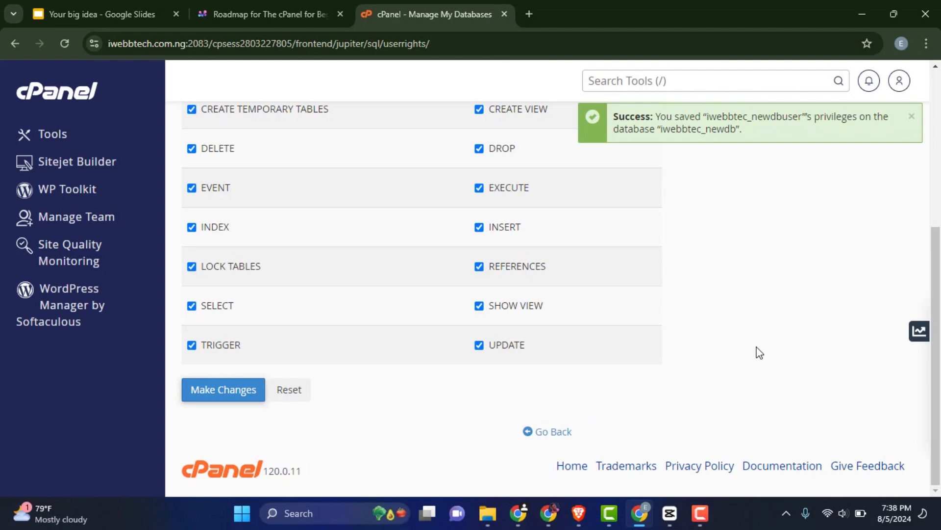
{"action": "scroll", "coordinate": [759, 351], "scroll_direction": "up", "scroll_amount": 5}
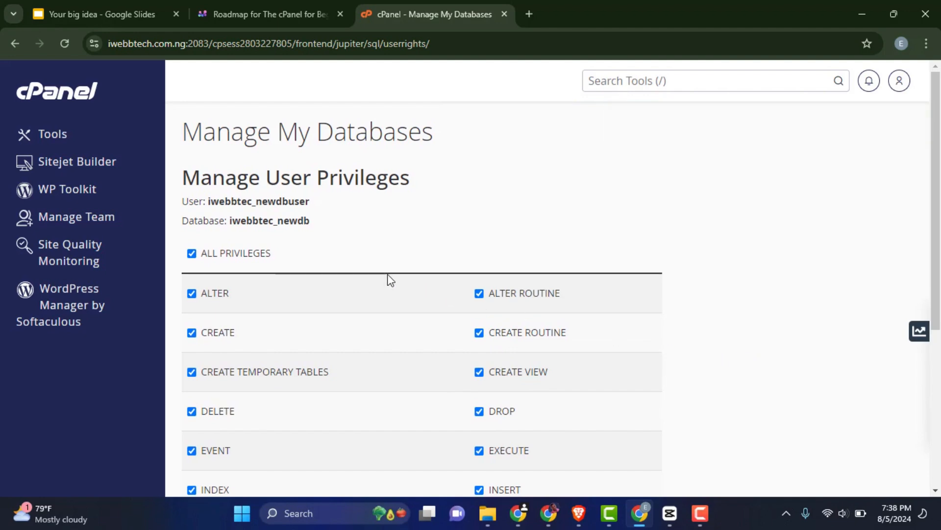
{"action": "scroll", "coordinate": [692, 252], "scroll_direction": "down", "scroll_amount": 5}
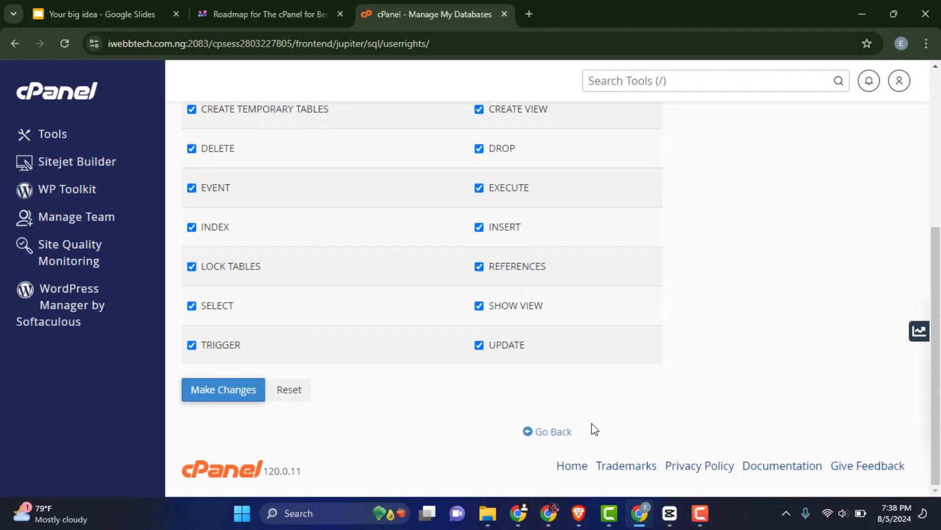
{"action": "left_click", "coordinate": [554, 433]}
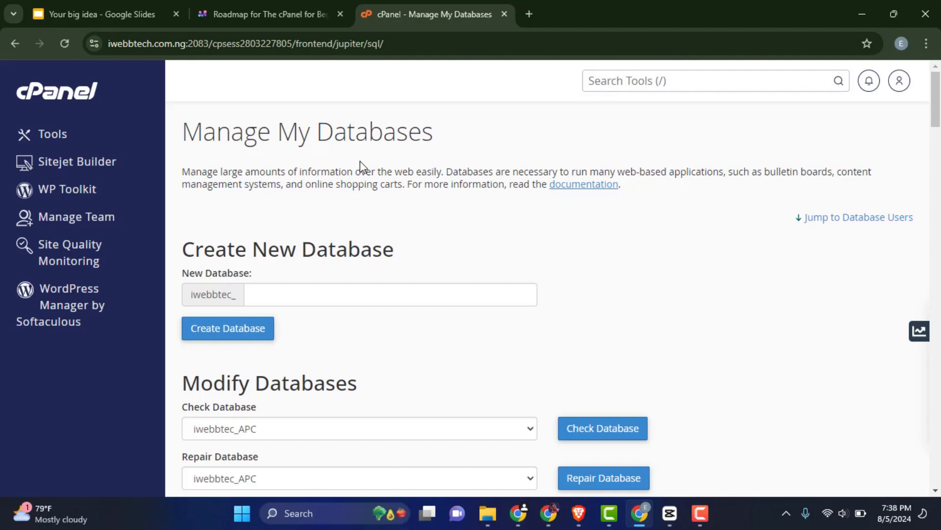
{"action": "scroll", "coordinate": [501, 186], "scroll_direction": "down", "scroll_amount": 2}
{"action": "left_click_drag", "start_coordinate": [180, 109], "coordinate": [304, 196]}
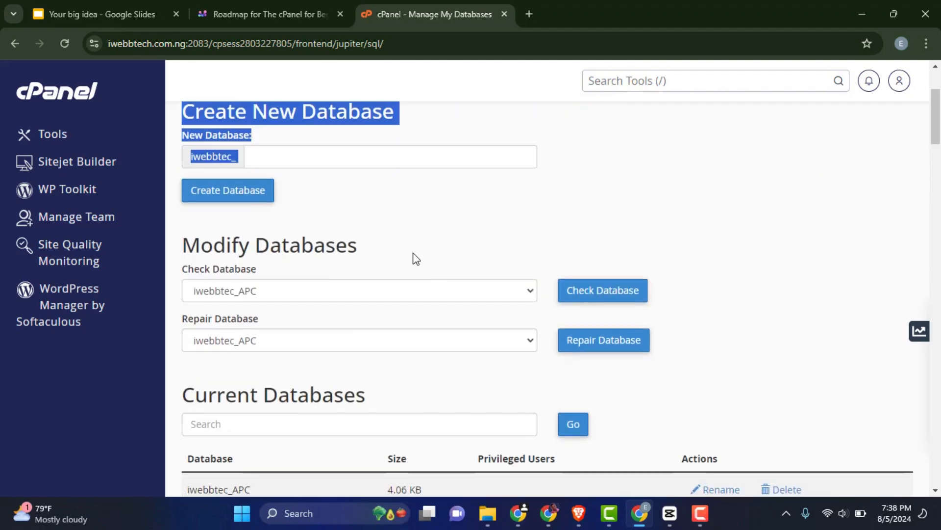
{"action": "scroll", "coordinate": [630, 242], "scroll_direction": "down", "scroll_amount": 1}
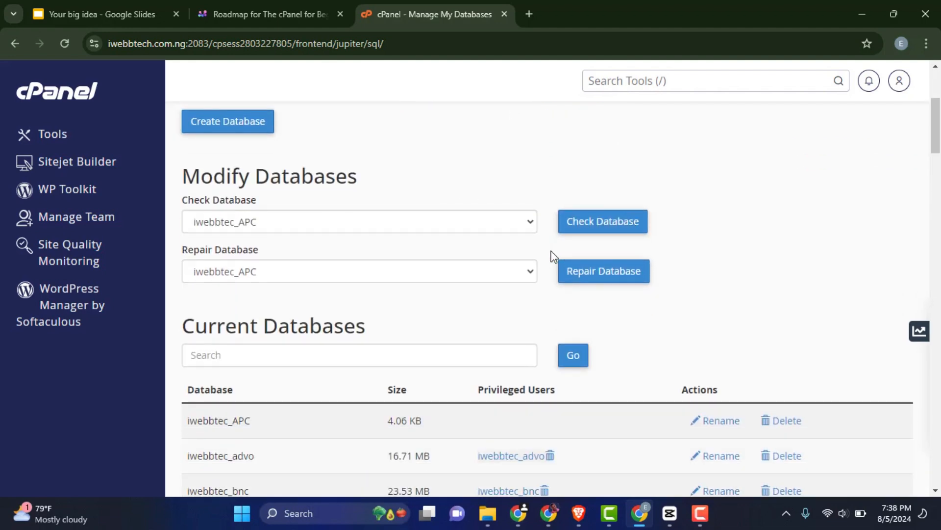
{"action": "left_click", "coordinate": [345, 225]}
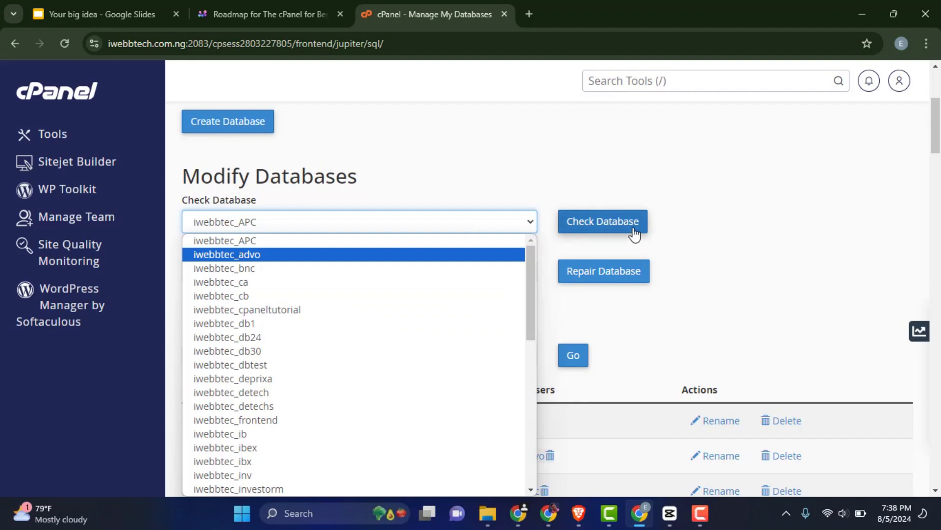
{"action": "left_click", "coordinate": [708, 213]}
{"action": "scroll", "coordinate": [205, 204], "scroll_direction": "down", "scroll_amount": 3}
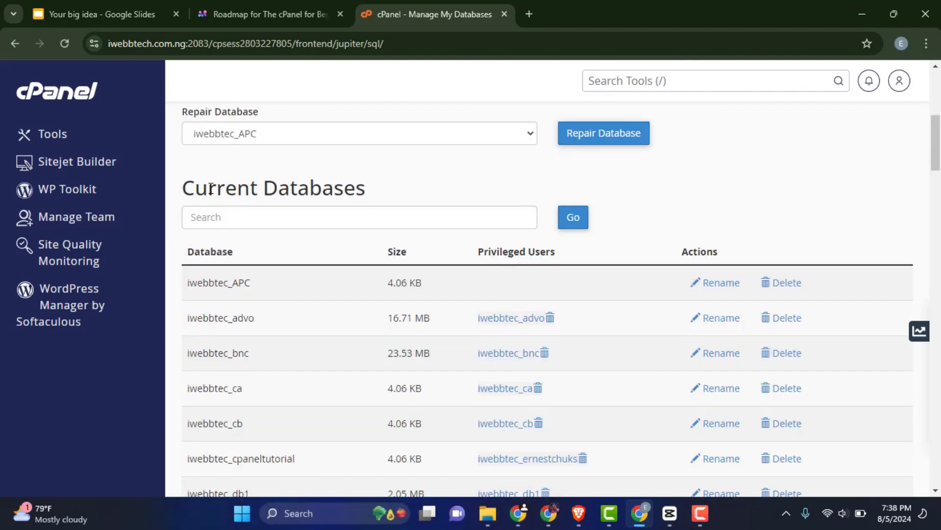
{"action": "scroll", "coordinate": [269, 206], "scroll_direction": "down", "scroll_amount": 20}
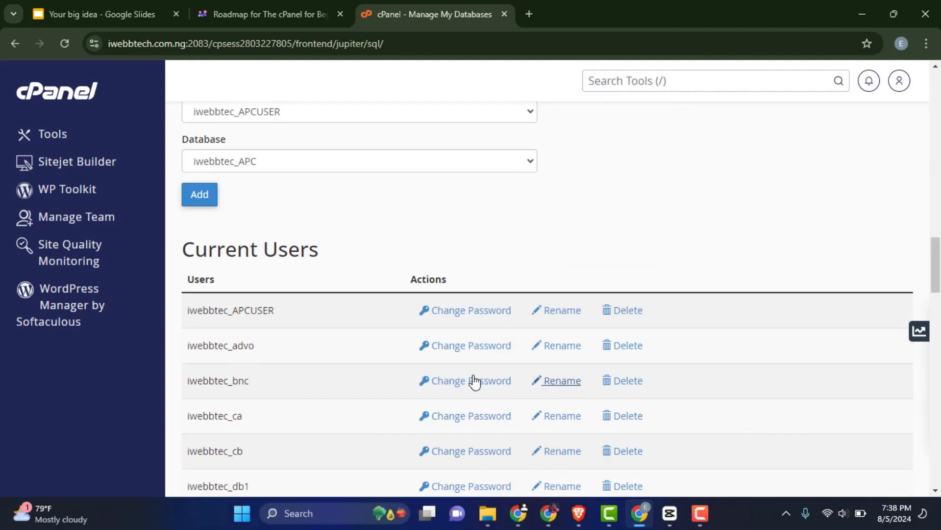
{"action": "scroll", "coordinate": [372, 285], "scroll_direction": "down", "scroll_amount": 4}
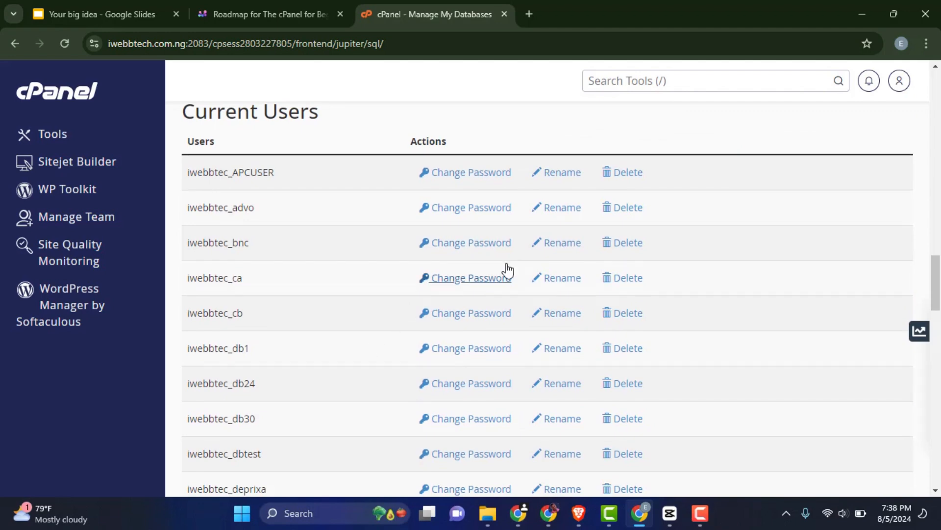
{"action": "scroll", "coordinate": [510, 273], "scroll_direction": "down", "scroll_amount": 3}
{"action": "scroll", "coordinate": [582, 235], "scroll_direction": "down", "scroll_amount": 16}
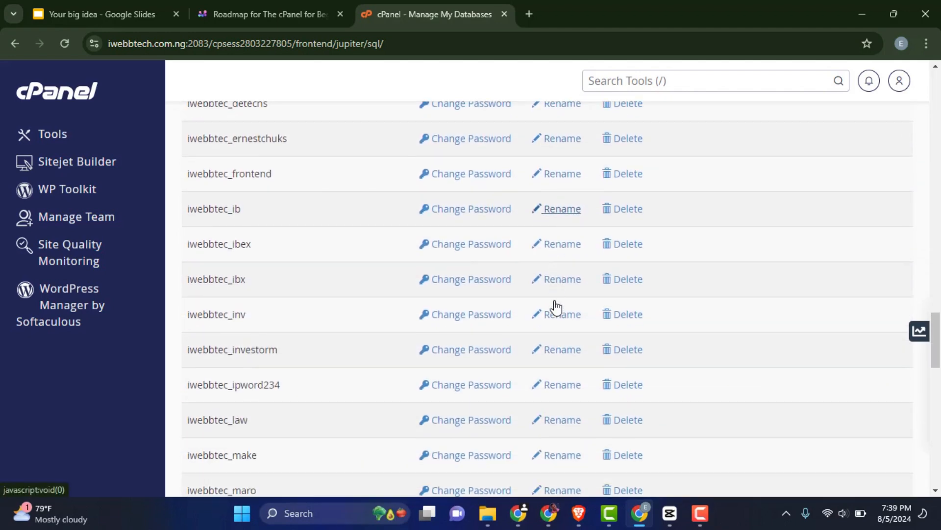
{"action": "scroll", "coordinate": [551, 304], "scroll_direction": "up", "scroll_amount": 20}
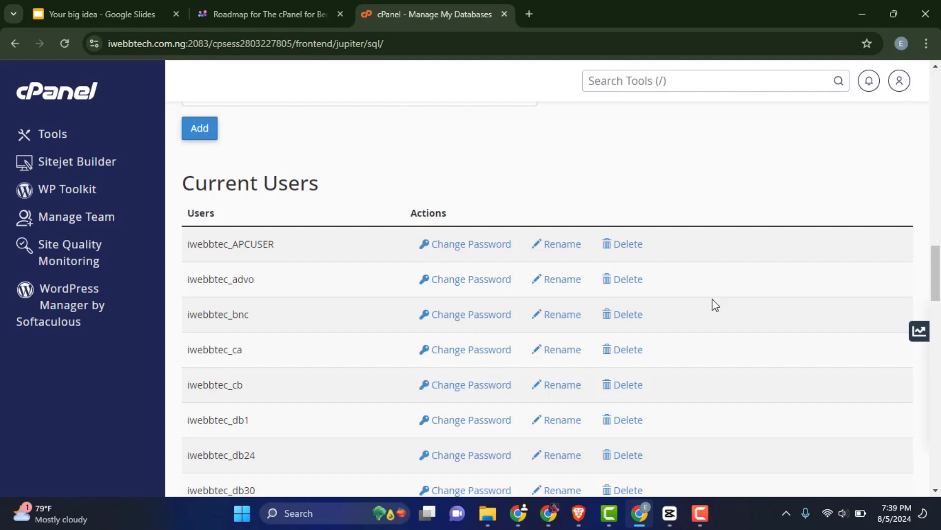
{"action": "scroll", "coordinate": [608, 255], "scroll_direction": "down", "scroll_amount": 10}
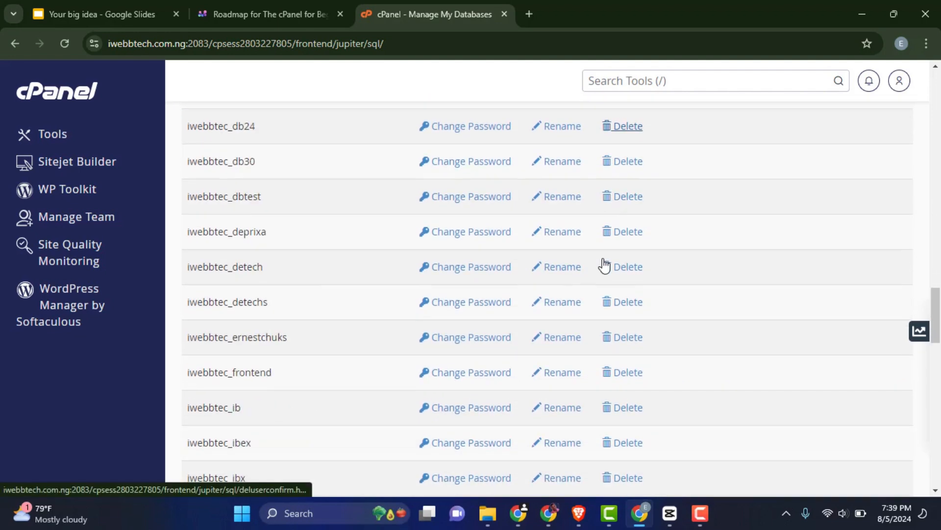
{"action": "scroll", "coordinate": [603, 270], "scroll_direction": "down", "scroll_amount": 15}
{"action": "scroll", "coordinate": [357, 240], "scroll_direction": "up", "scroll_amount": 20}
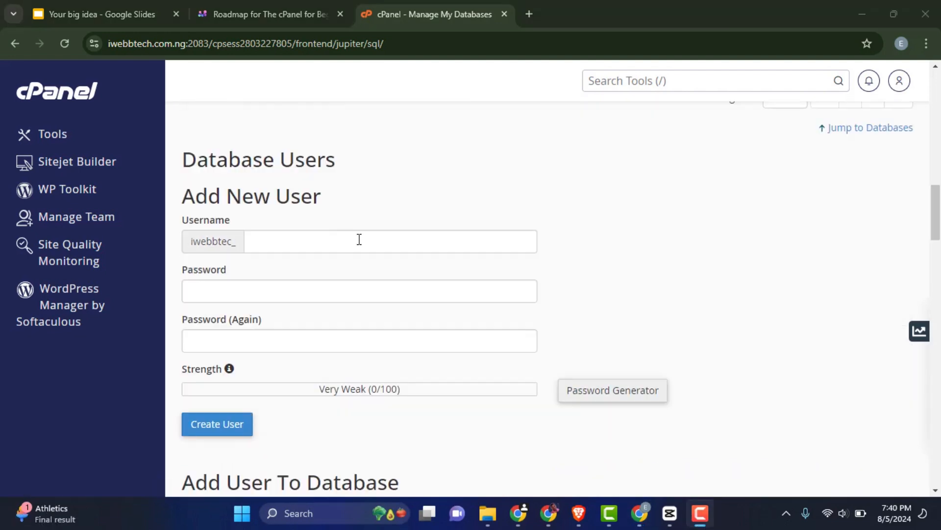
Return to the cPanel tools home page and launch phpMyAdmin from the Databases section.
{"action": "left_click", "coordinate": [77, 96]}
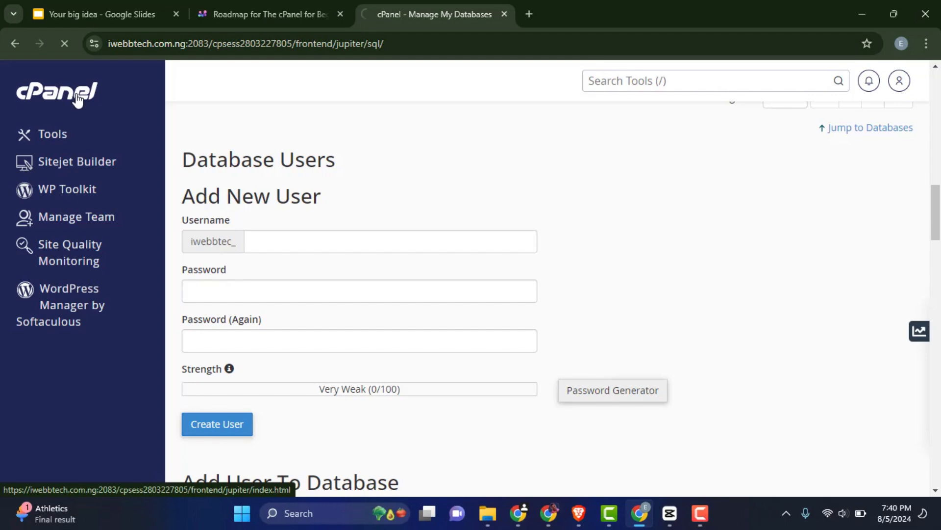
{"action": "scroll", "coordinate": [364, 236], "scroll_direction": "down", "scroll_amount": 7}
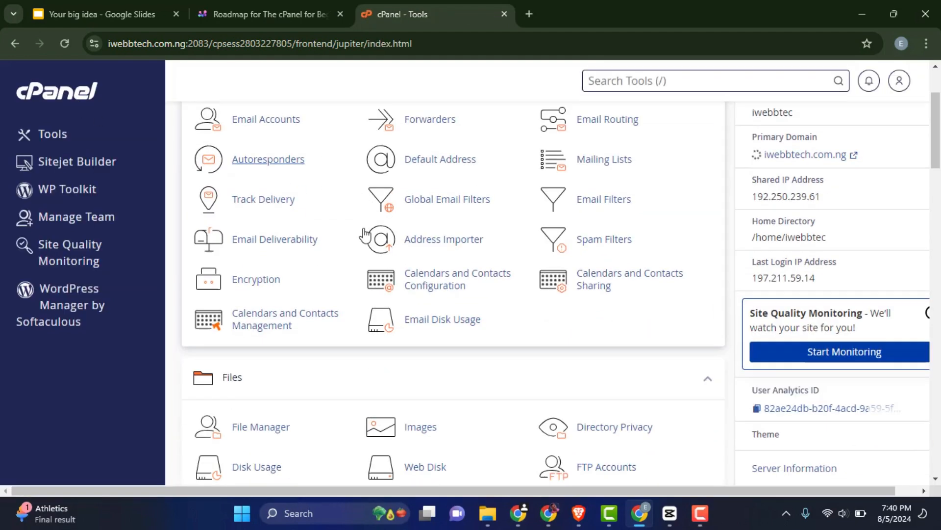
{"action": "scroll", "coordinate": [364, 235], "scroll_direction": "down", "scroll_amount": 2}
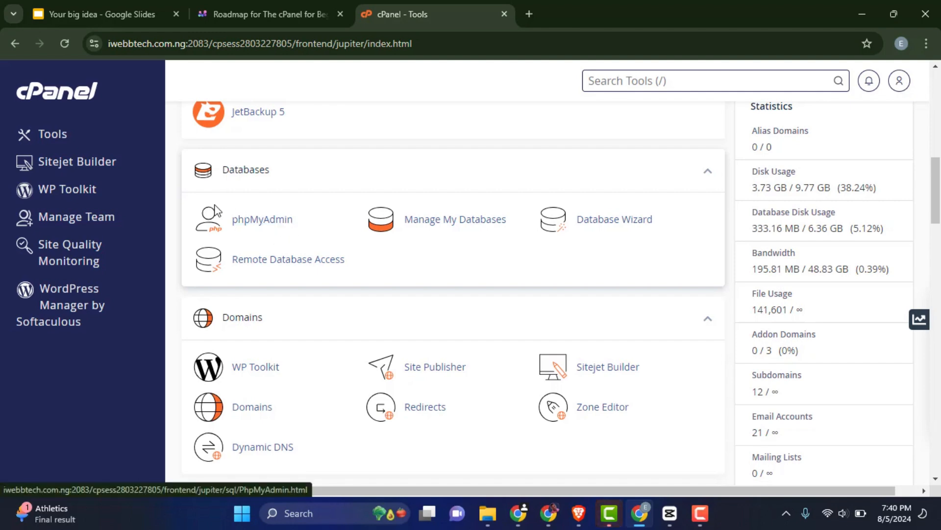
{"action": "left_click", "coordinate": [264, 222]}
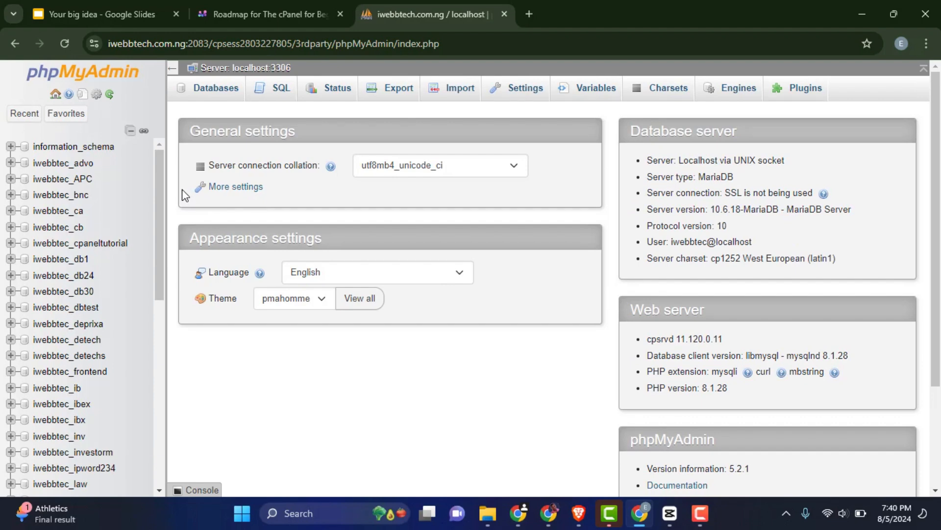
Open phpMyAdmin in its own browser tab beside the cPanel tools page.
{"action": "left_click", "coordinate": [13, 46]}
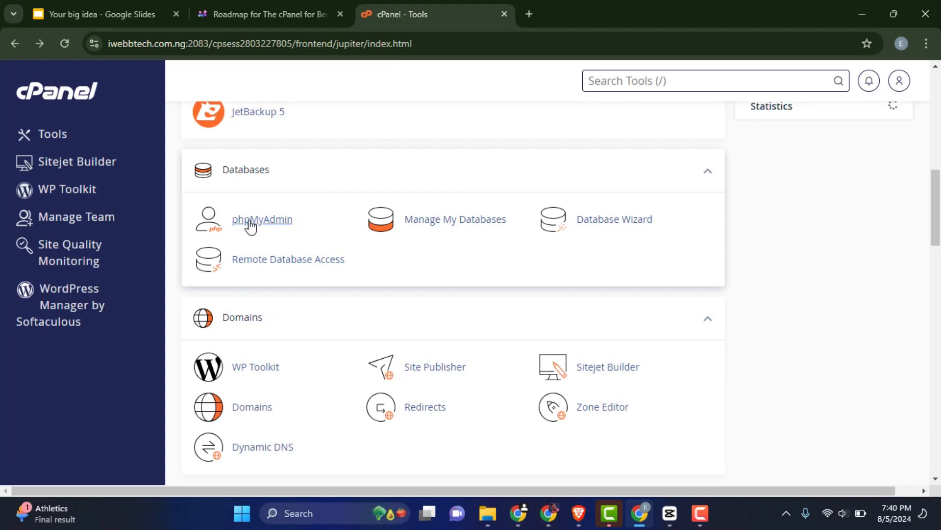
{"action": "right_click", "coordinate": [250, 221]}
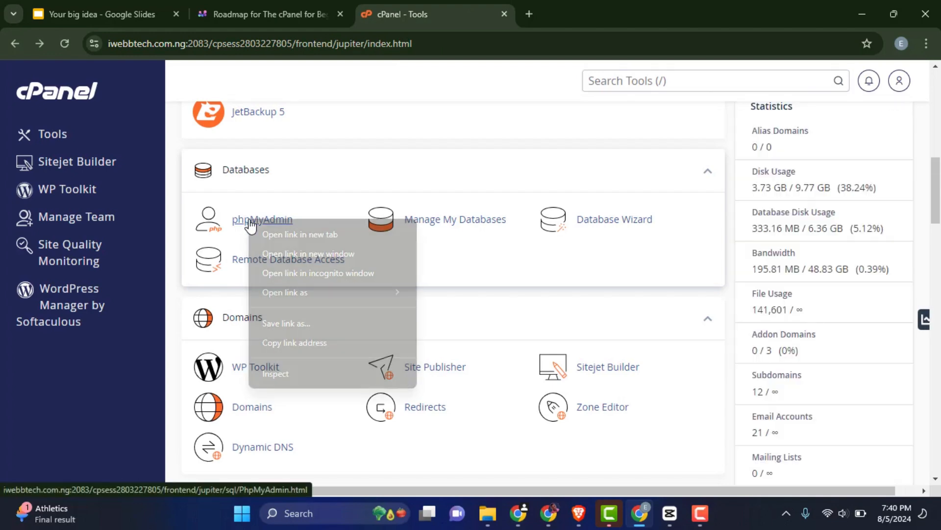
{"action": "left_click", "coordinate": [286, 233]}
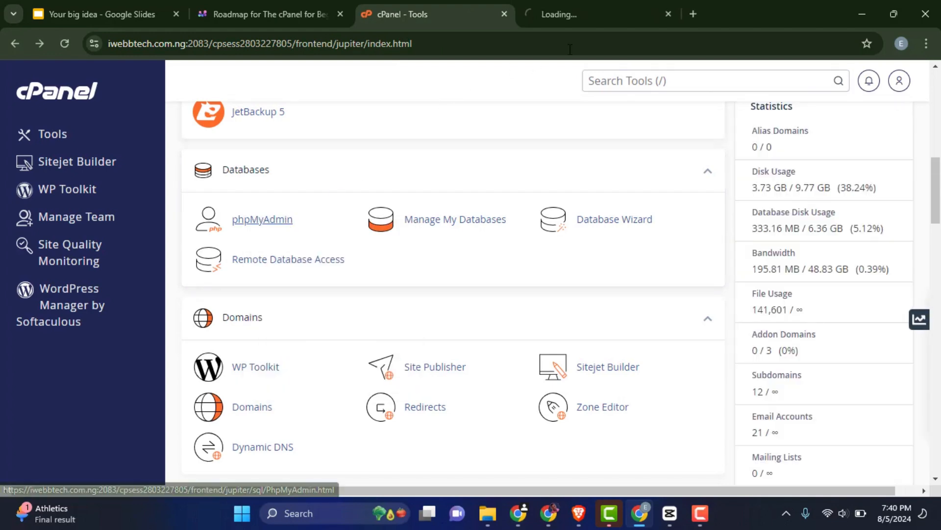
{"action": "left_click", "coordinate": [583, 17]}
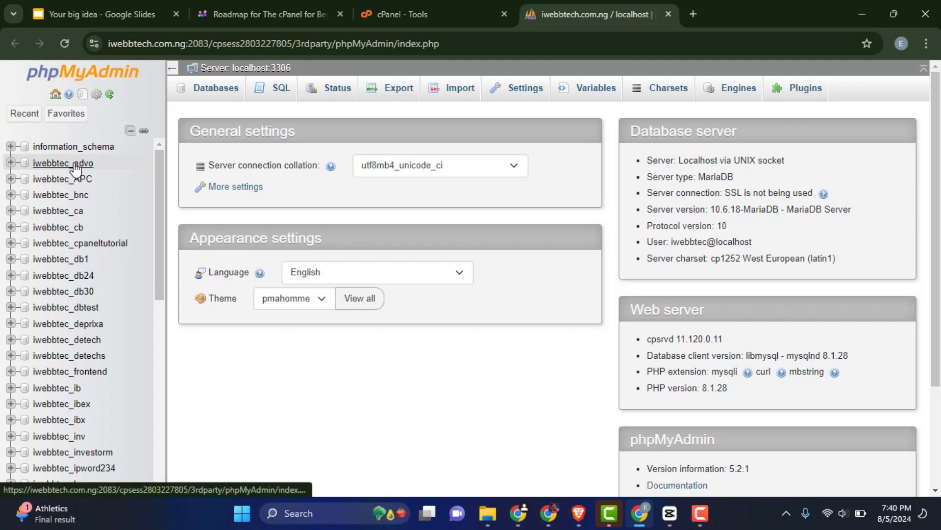
Browse the phpMyAdmin sidebar and open the iwebbtec_newdb database's structure page.
{"action": "scroll", "coordinate": [64, 195], "scroll_direction": "down", "scroll_amount": 10}
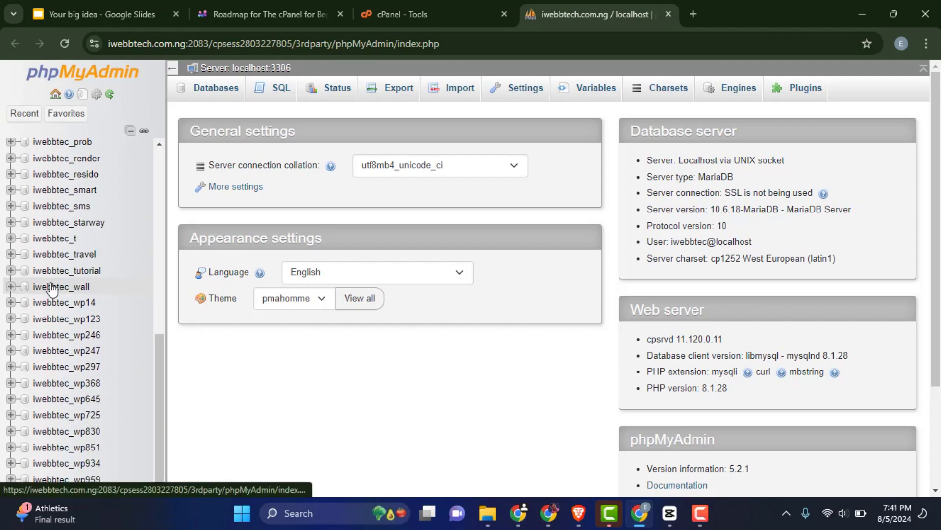
{"action": "scroll", "coordinate": [51, 292], "scroll_direction": "down", "scroll_amount": 3}
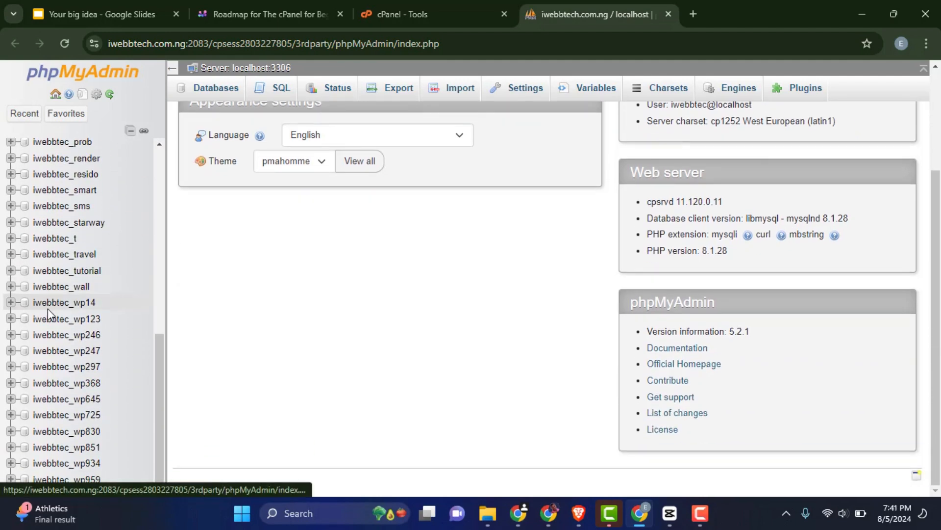
{"action": "scroll", "coordinate": [48, 314], "scroll_direction": "up", "scroll_amount": 10}
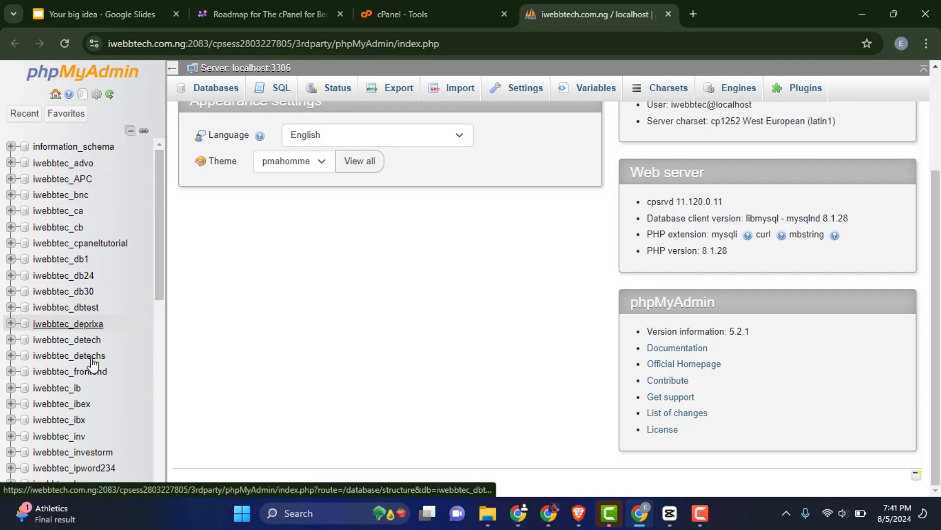
{"action": "left_click", "coordinate": [58, 115]}
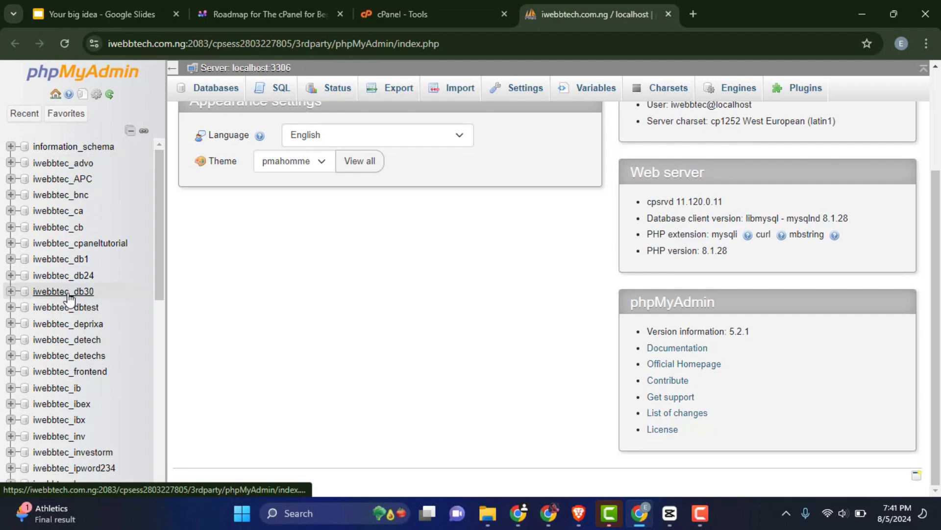
{"action": "scroll", "coordinate": [69, 251], "scroll_direction": "down", "scroll_amount": 9}
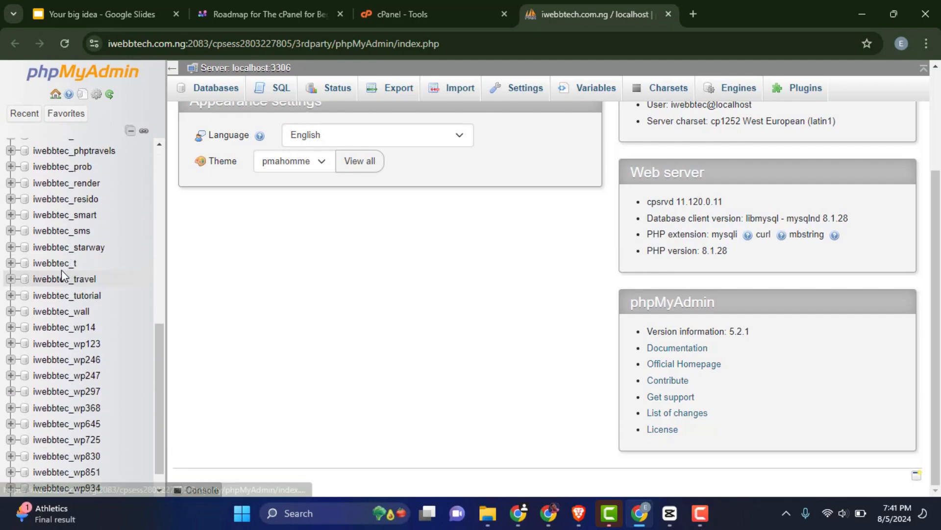
{"action": "scroll", "coordinate": [62, 275], "scroll_direction": "down", "scroll_amount": 1}
{"action": "scroll", "coordinate": [63, 276], "scroll_direction": "up", "scroll_amount": 5}
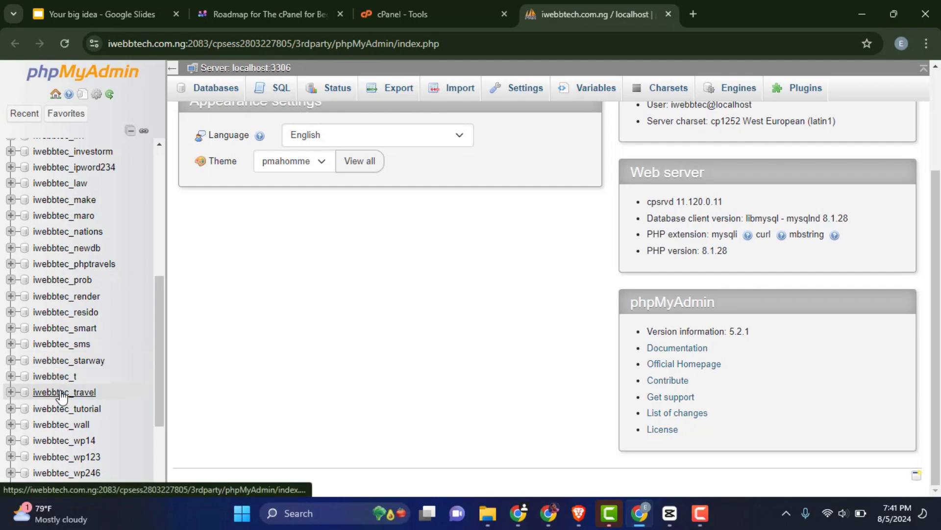
{"action": "scroll", "coordinate": [61, 392], "scroll_direction": "up", "scroll_amount": 5}
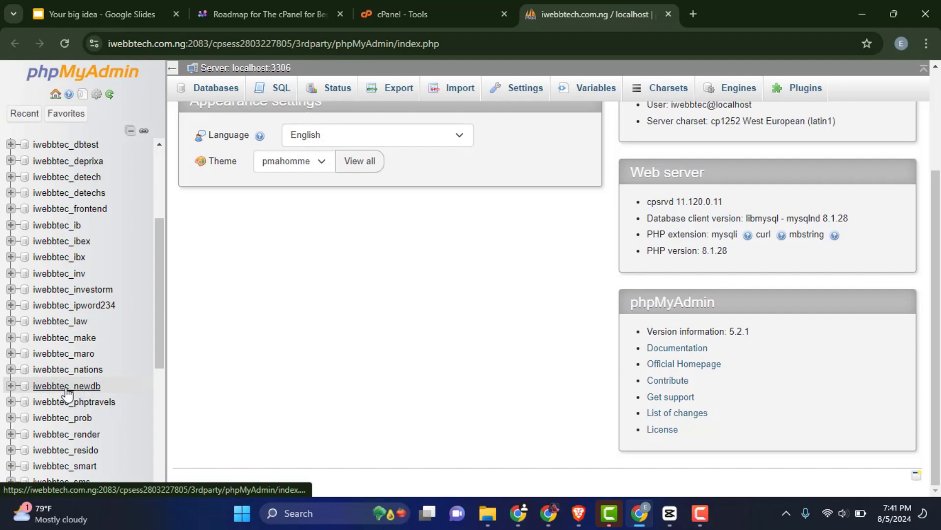
{"action": "left_click", "coordinate": [51, 388]}
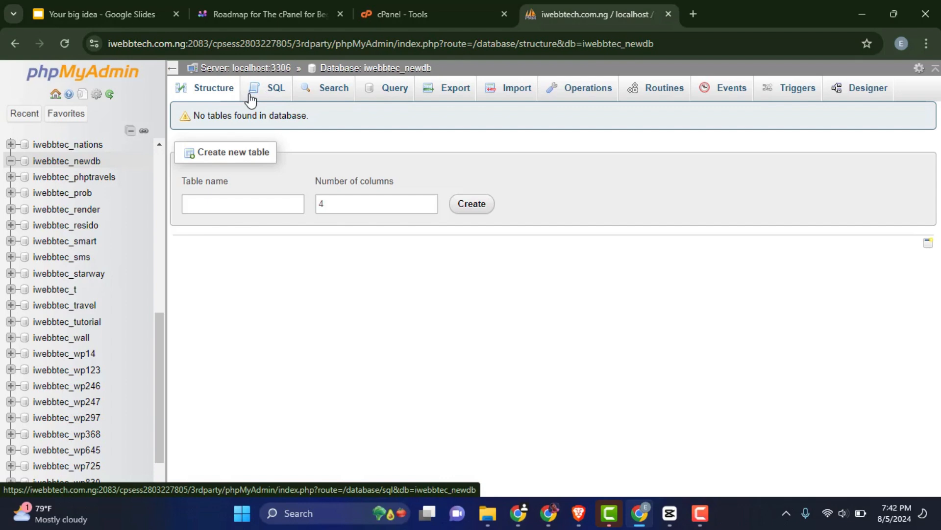
Open the Import page for iwebbtec_newdb, cancelling the file chooser so no file is selected.
{"action": "left_click", "coordinate": [515, 91]}
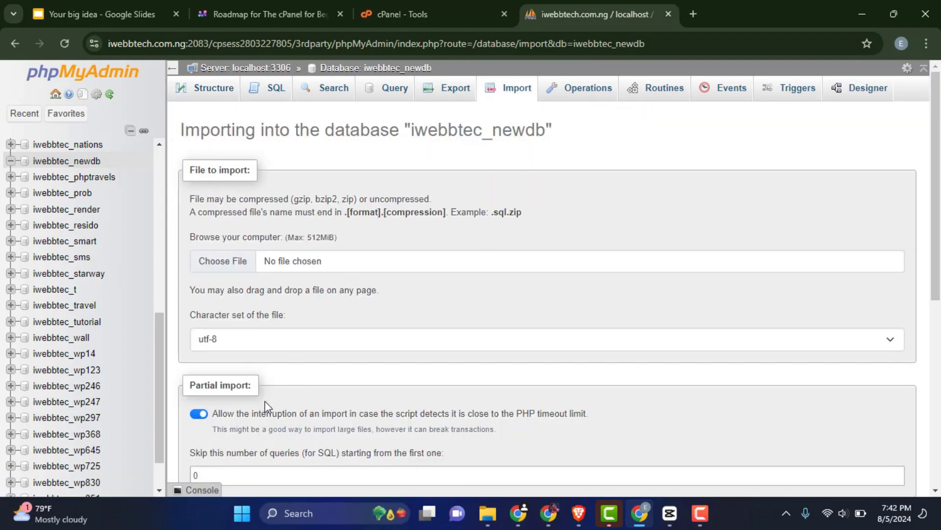
{"action": "left_click", "coordinate": [237, 265]}
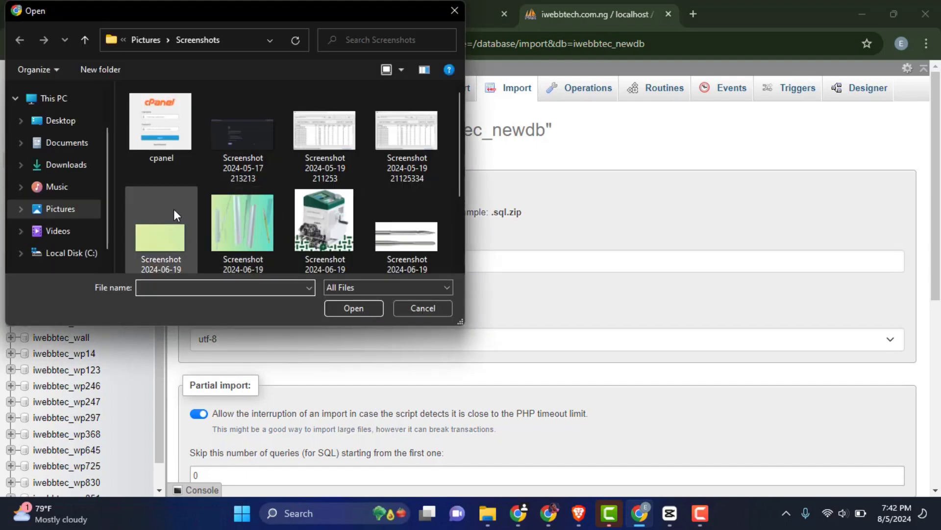
{"action": "left_click", "coordinate": [420, 309]}
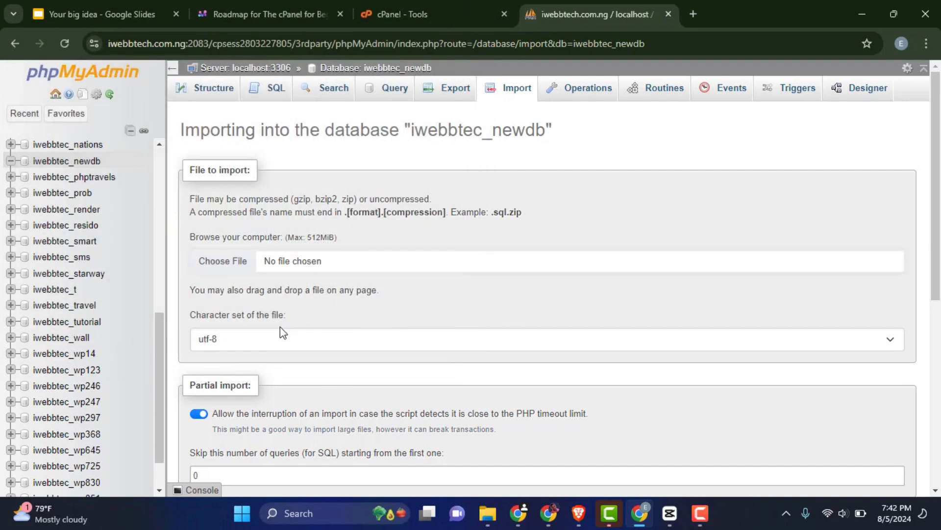
{"action": "scroll", "coordinate": [280, 327], "scroll_direction": "down", "scroll_amount": 7}
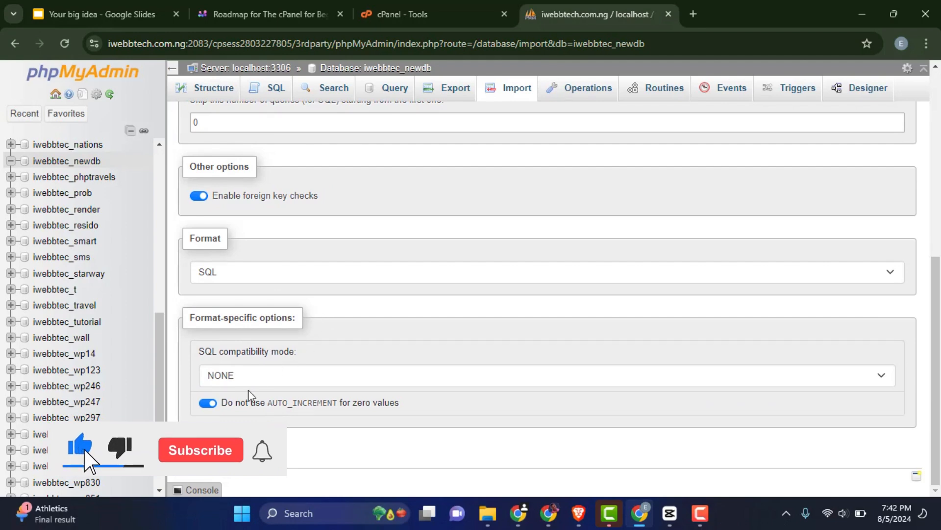
{"action": "scroll", "coordinate": [352, 353], "scroll_direction": "up", "scroll_amount": 8}
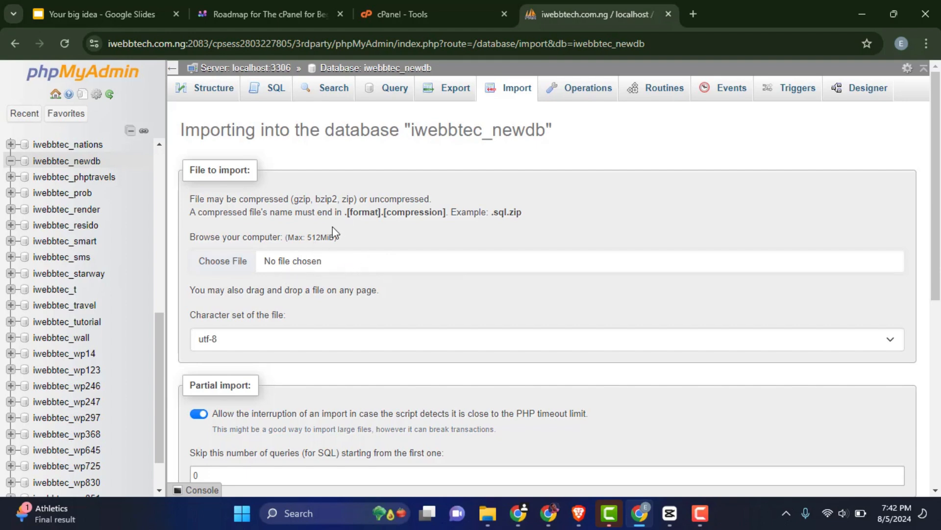
Open the iwebbtec_starway database and look over its contents.
{"action": "left_click", "coordinate": [88, 278]}
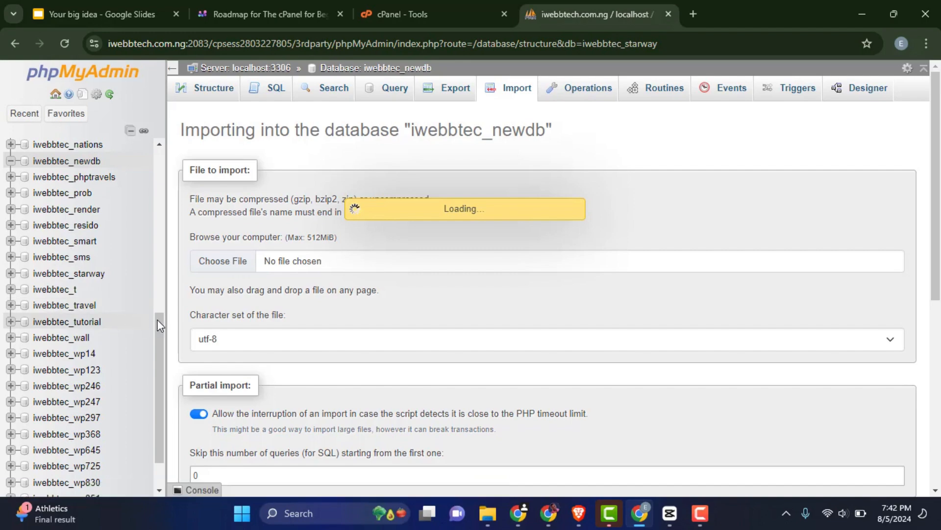
{"action": "scroll", "coordinate": [397, 303], "scroll_direction": "down", "scroll_amount": 8}
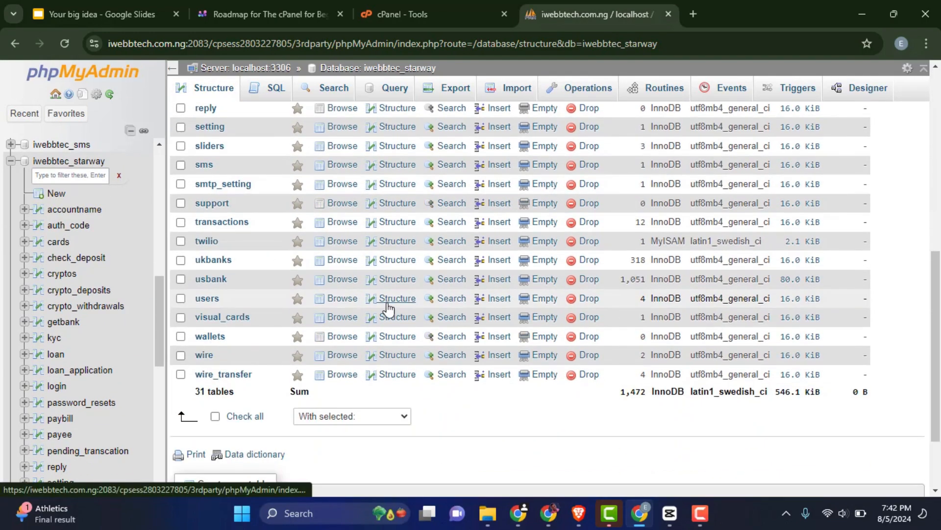
{"action": "scroll", "coordinate": [387, 305], "scroll_direction": "up", "scroll_amount": 5}
{"action": "scroll", "coordinate": [388, 312], "scroll_direction": "up", "scroll_amount": 3}
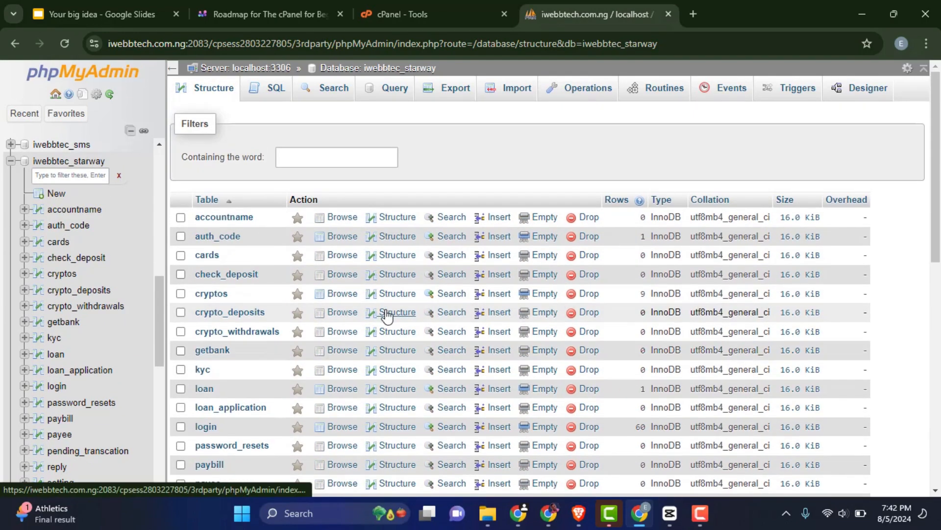
{"action": "scroll", "coordinate": [380, 306], "scroll_direction": "down", "scroll_amount": 2}
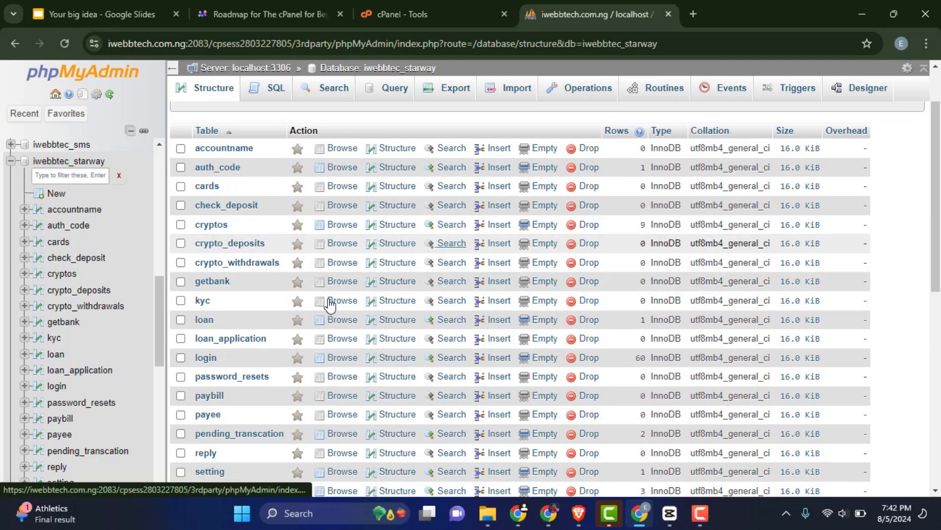
{"action": "scroll", "coordinate": [399, 269], "scroll_direction": "up", "scroll_amount": 2}
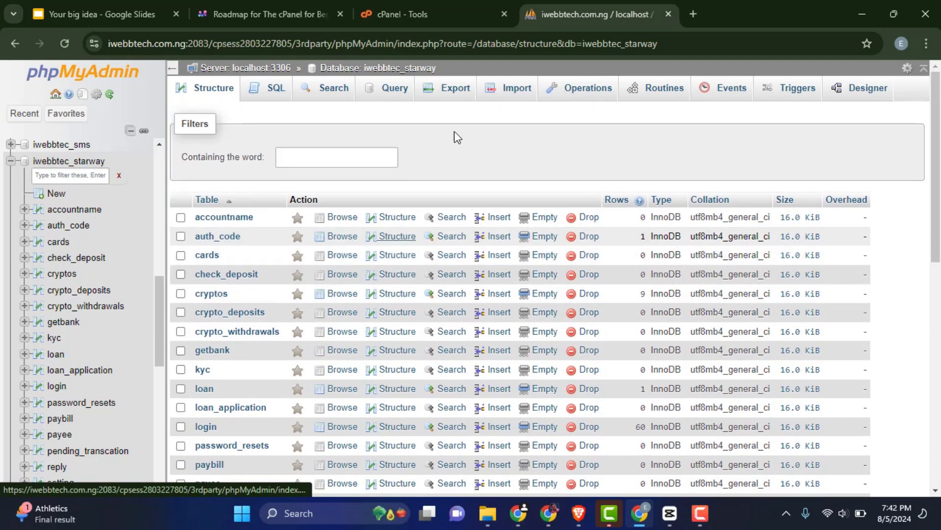
Export iwebbtec_starway using the Quick method in SQL format, downloading iwebbtec_starway.sql.
{"action": "left_click", "coordinate": [452, 93]}
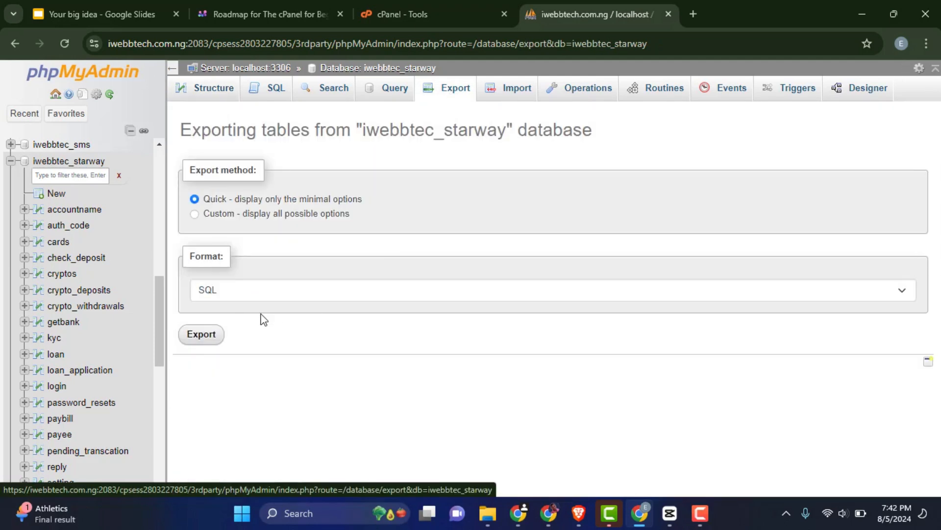
{"action": "left_click", "coordinate": [221, 297]}
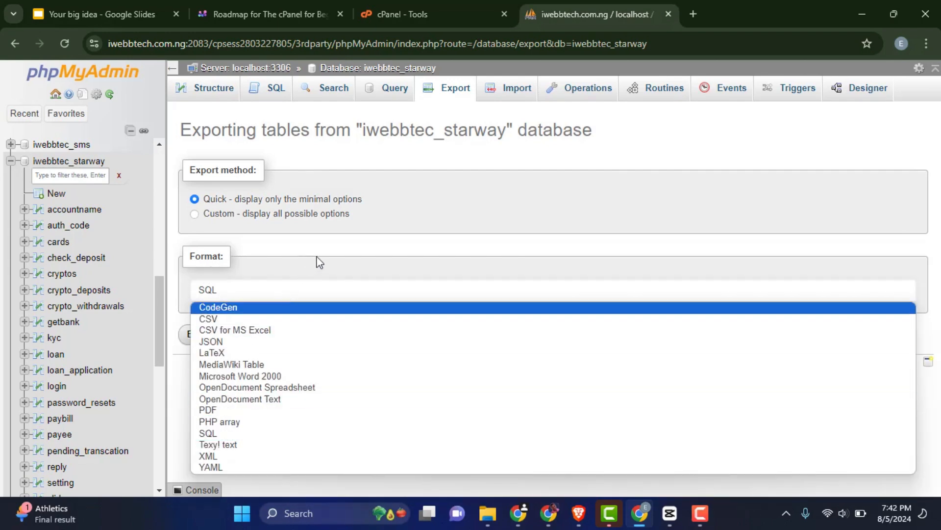
{"action": "left_click", "coordinate": [365, 248]}
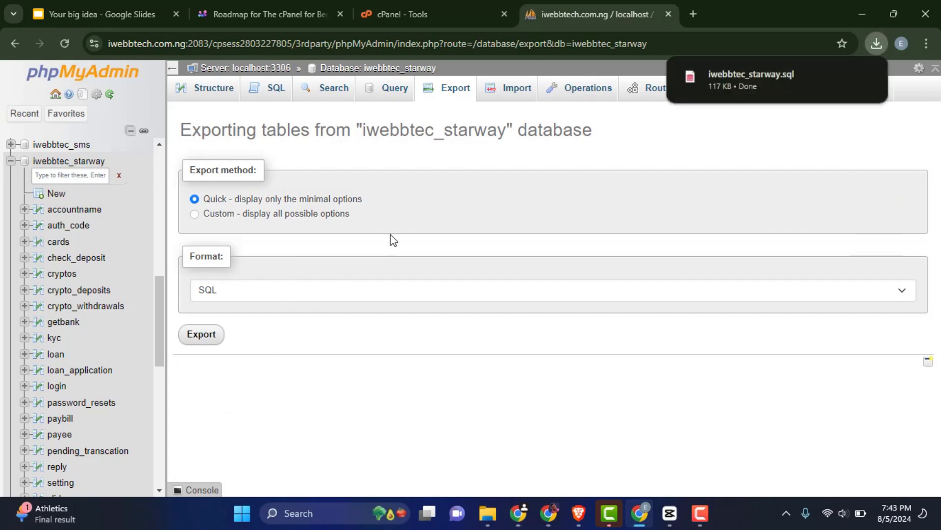
{"action": "mouse_move", "coordinate": [783, 87]}
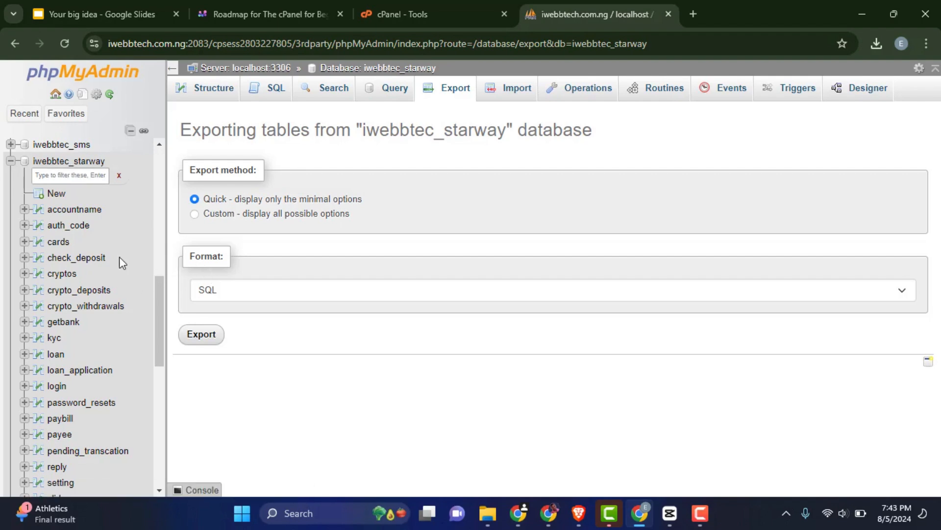
Show the iwebbtec_starway table list and open the transactions table's rows.
{"action": "left_click", "coordinate": [91, 162]}
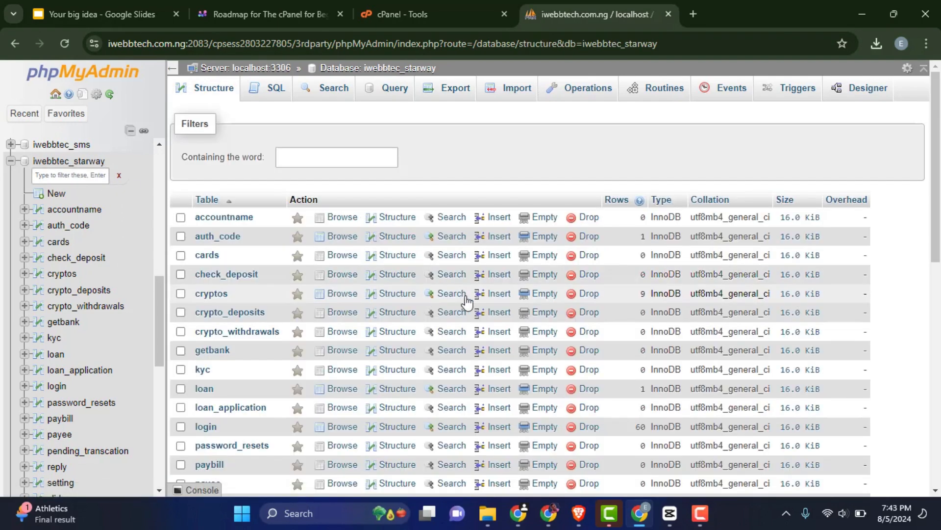
{"action": "scroll", "coordinate": [343, 313], "scroll_direction": "down", "scroll_amount": 2}
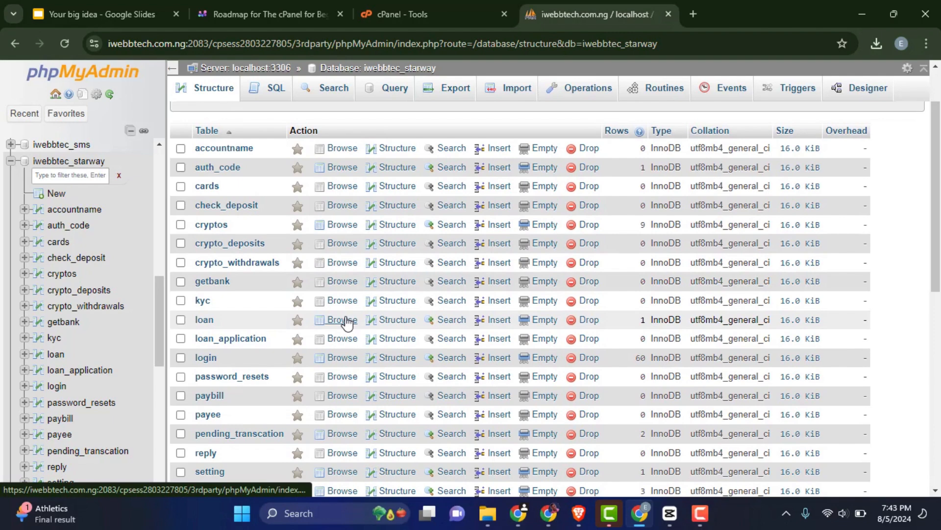
{"action": "scroll", "coordinate": [263, 302], "scroll_direction": "down", "scroll_amount": 7}
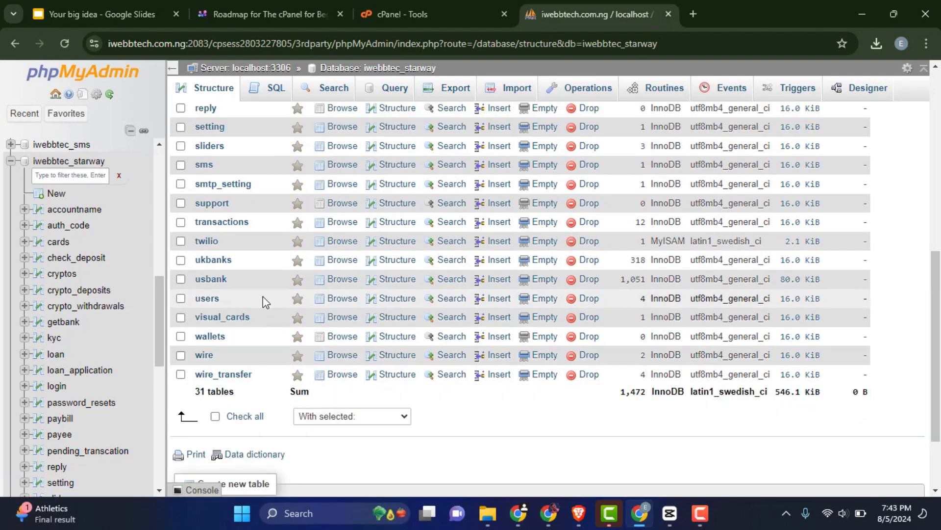
{"action": "scroll", "coordinate": [263, 303], "scroll_direction": "up", "scroll_amount": 4}
{"action": "scroll", "coordinate": [263, 303], "scroll_direction": "up", "scroll_amount": 5}
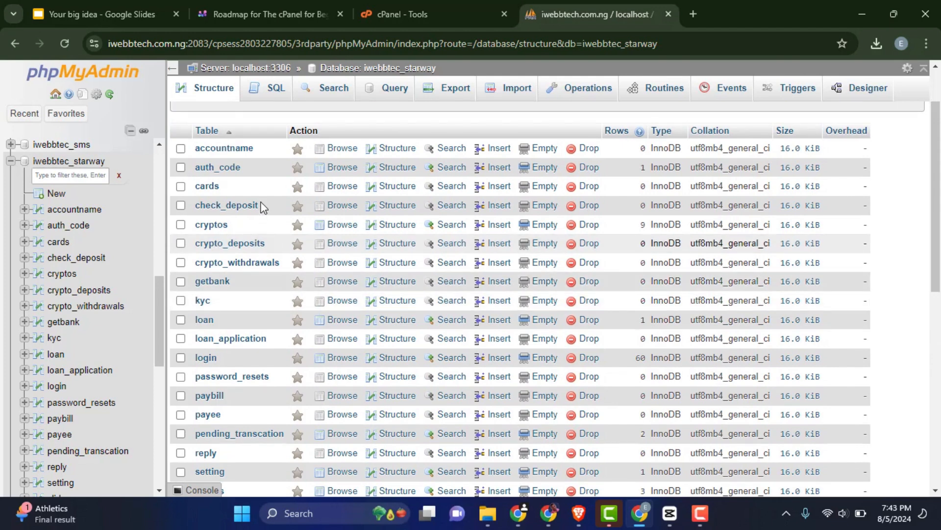
{"action": "scroll", "coordinate": [259, 265], "scroll_direction": "down", "scroll_amount": 5}
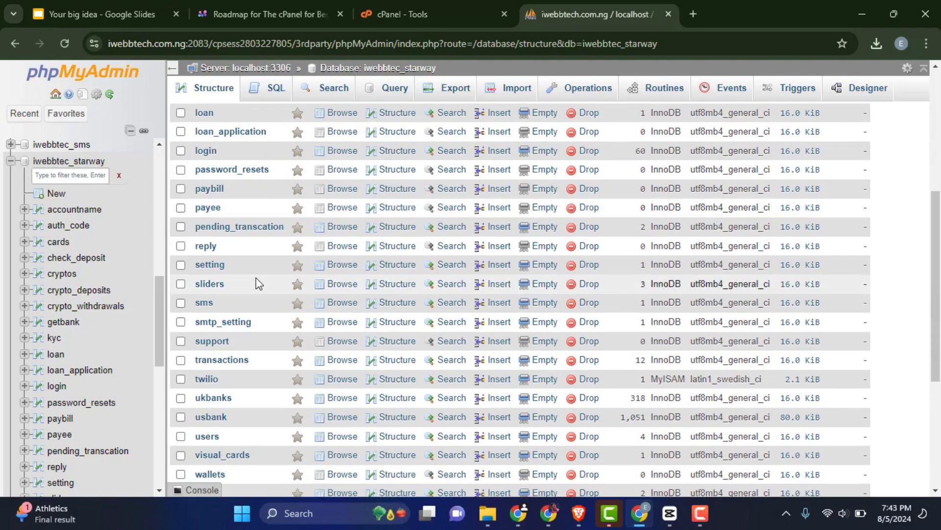
{"action": "scroll", "coordinate": [258, 283], "scroll_direction": "down", "scroll_amount": 2}
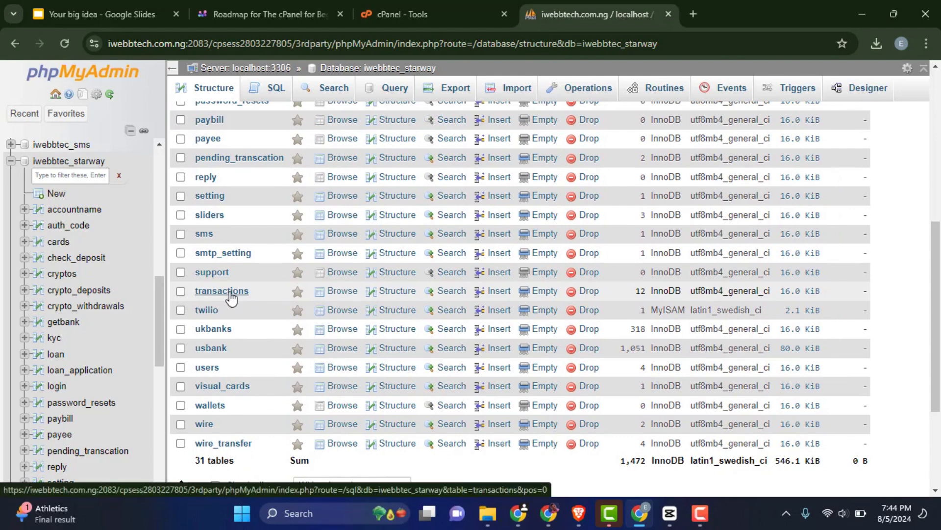
{"action": "left_click", "coordinate": [222, 291]}
Change transaction 274's dated day from 27 to 28 Apr 2023 and save the row.
{"action": "scroll", "coordinate": [313, 260], "scroll_direction": "down", "scroll_amount": 2}
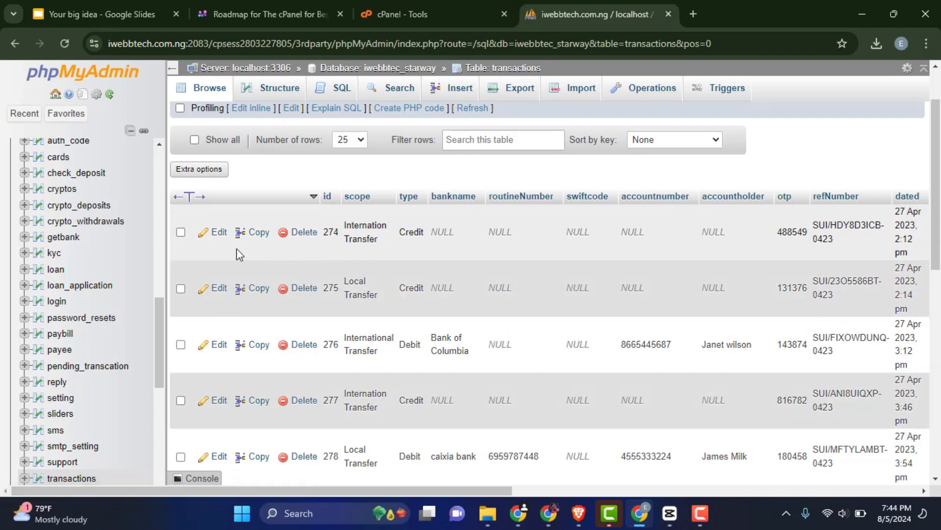
{"action": "left_click", "coordinate": [216, 232]}
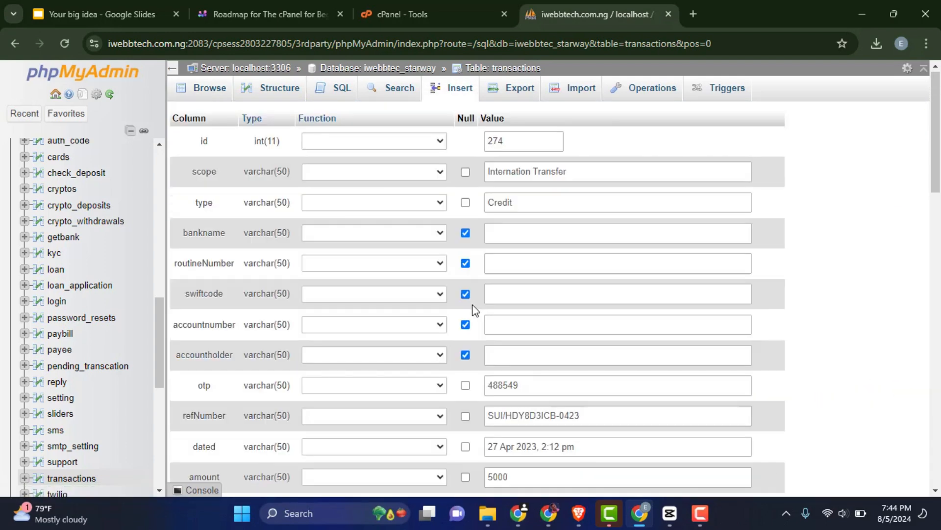
{"action": "scroll", "coordinate": [580, 210], "scroll_direction": "down", "scroll_amount": 1}
{"action": "scroll", "coordinate": [581, 217], "scroll_direction": "down", "scroll_amount": 3}
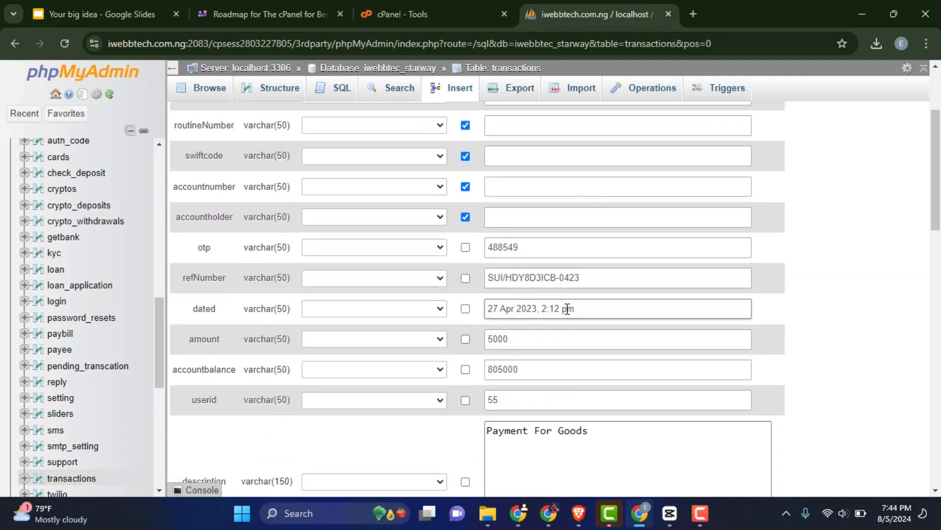
{"action": "key", "text": "BackSpace"}
{"action": "type", "text": "8"}
{"action": "scroll", "coordinate": [538, 322], "scroll_direction": "down", "scroll_amount": 12}
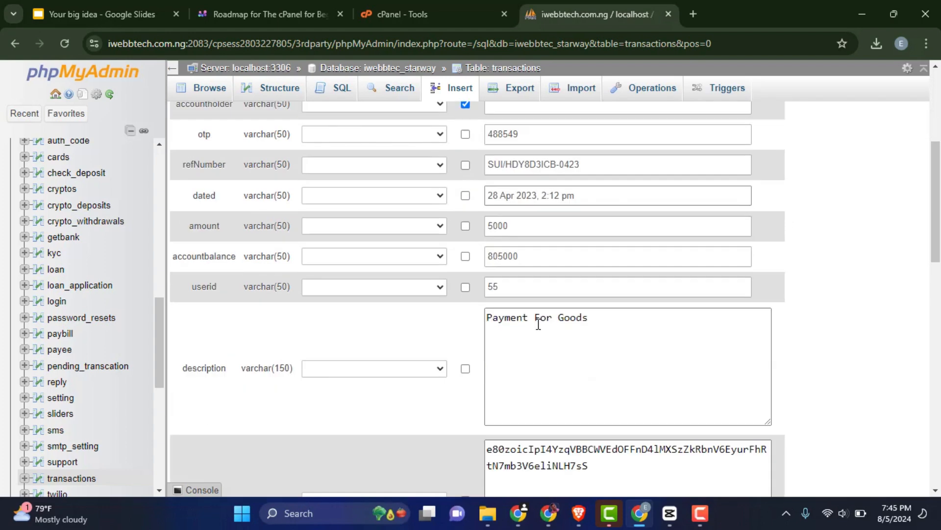
{"action": "scroll", "coordinate": [518, 323], "scroll_direction": "down", "scroll_amount": 2}
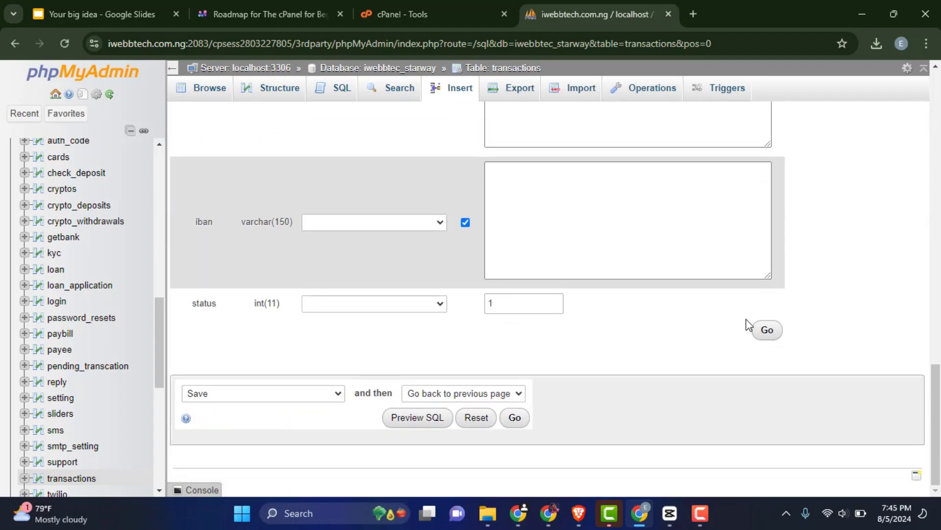
{"action": "left_click", "coordinate": [763, 336]}
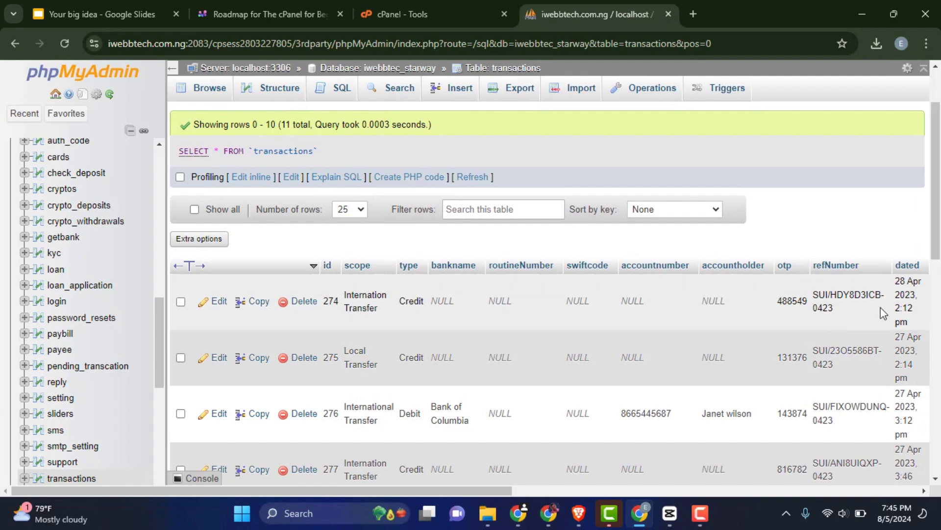
{"action": "double_click", "coordinate": [900, 281]}
Delete transaction row 274 and confirm the deletion.
{"action": "left_click", "coordinate": [359, 308]}
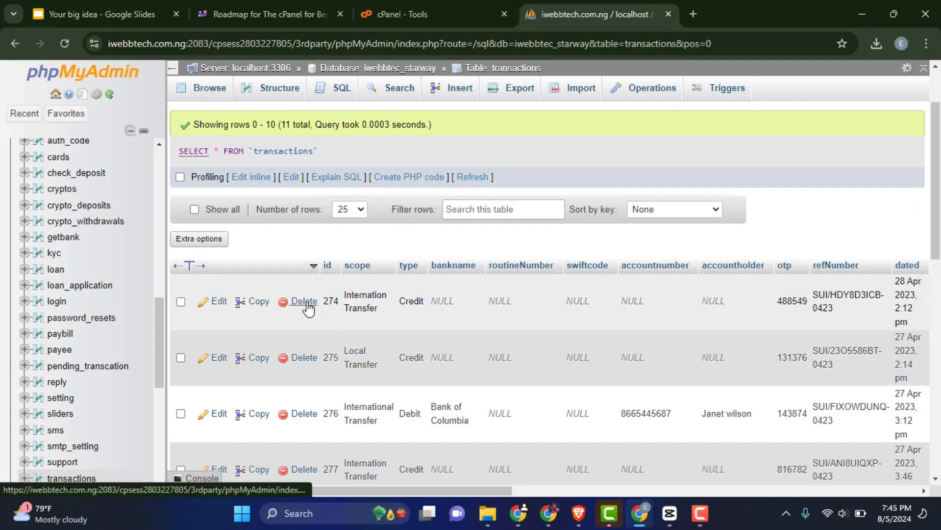
{"action": "left_click", "coordinate": [304, 301]}
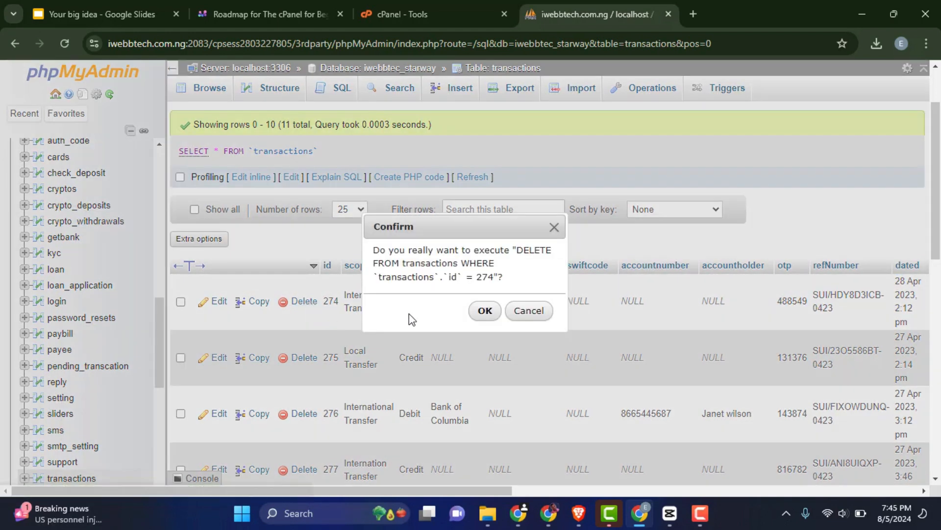
{"action": "left_click", "coordinate": [485, 311]}
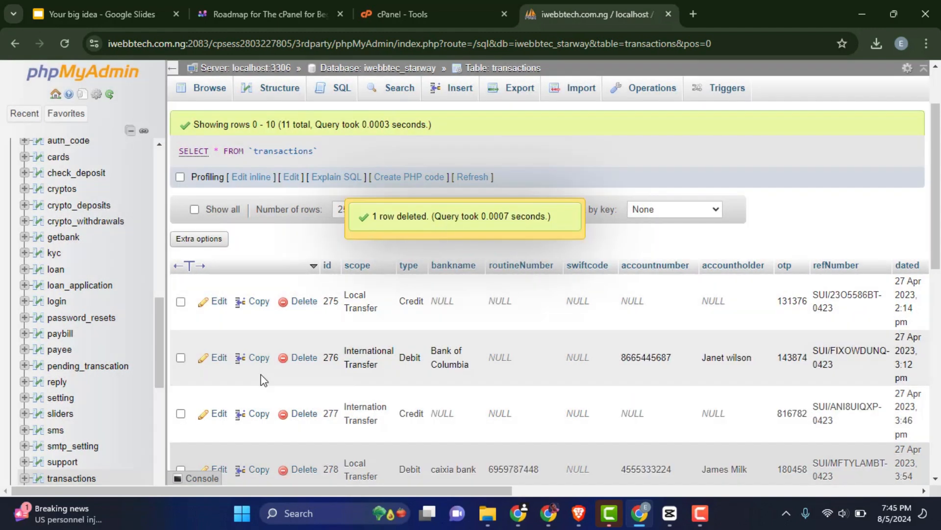
Select transactions 275, 276 and 277 and delete them together, confirming with Yes.
{"action": "scroll", "coordinate": [262, 378], "scroll_direction": "down", "scroll_amount": 3}
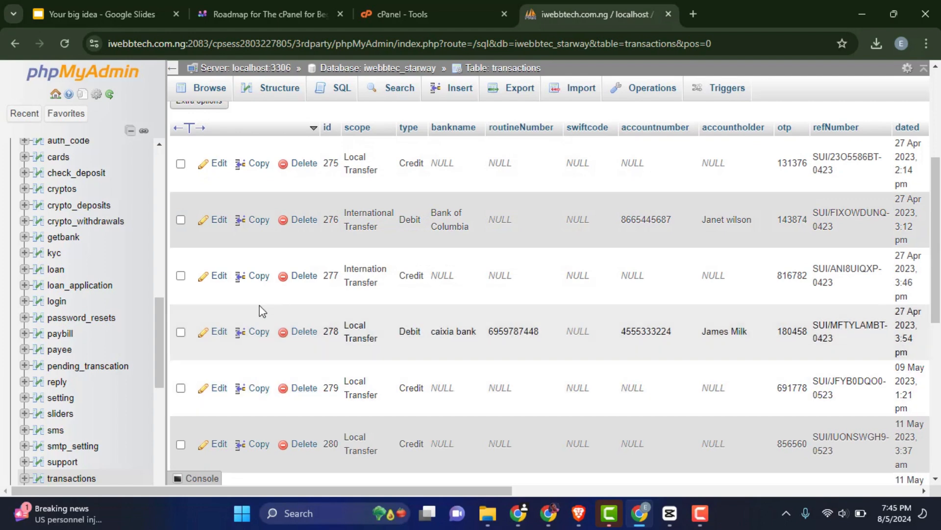
{"action": "left_click", "coordinate": [181, 163]}
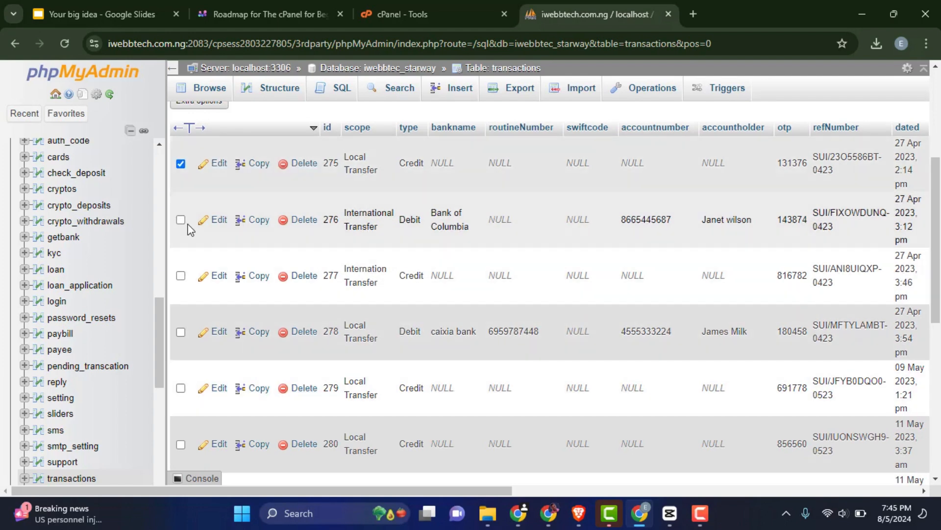
{"action": "left_click", "coordinate": [180, 220]}
{"action": "scroll", "coordinate": [190, 277], "scroll_direction": "down", "scroll_amount": 5}
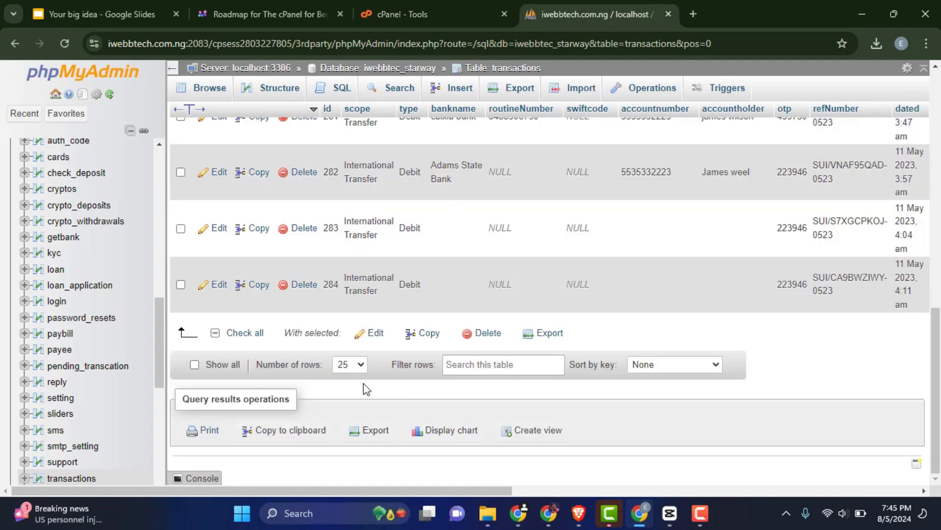
{"action": "left_click", "coordinate": [487, 333]}
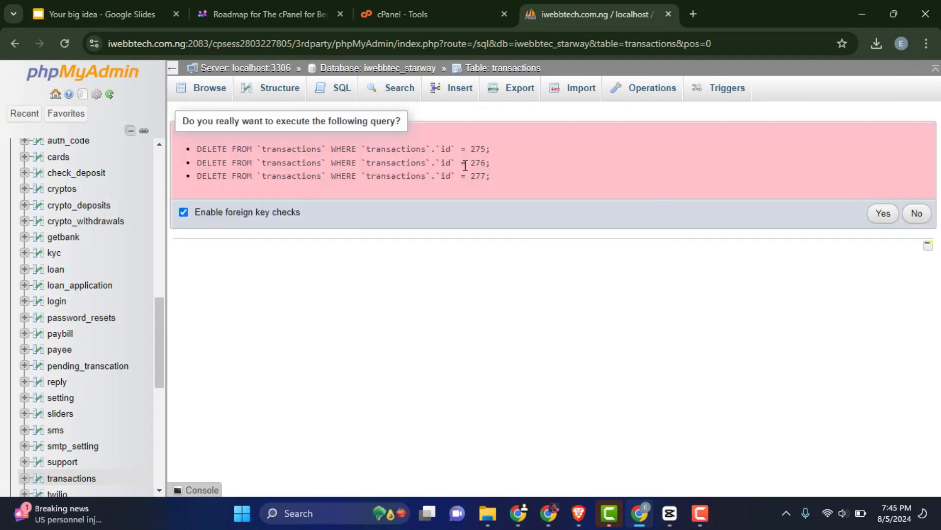
{"action": "left_click_drag", "start_coordinate": [504, 185], "coordinate": [195, 158]}
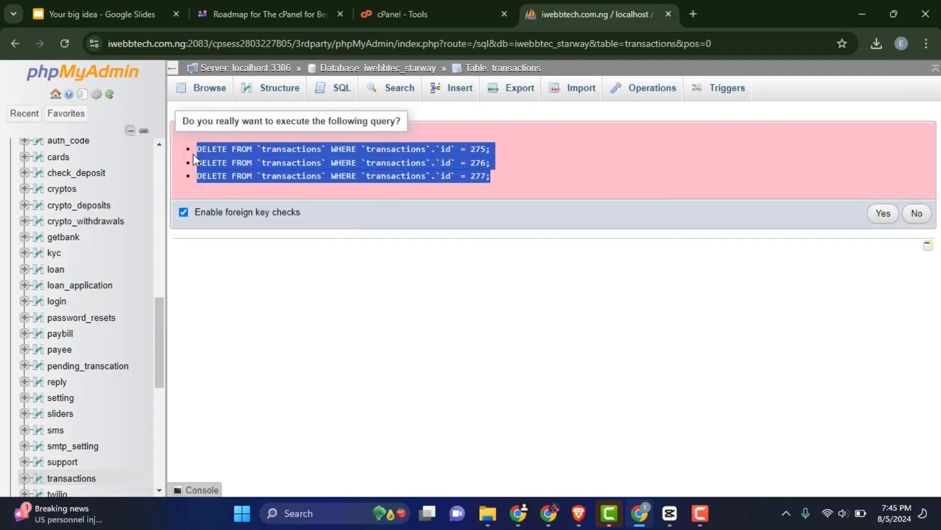
{"action": "left_click", "coordinate": [885, 216]}
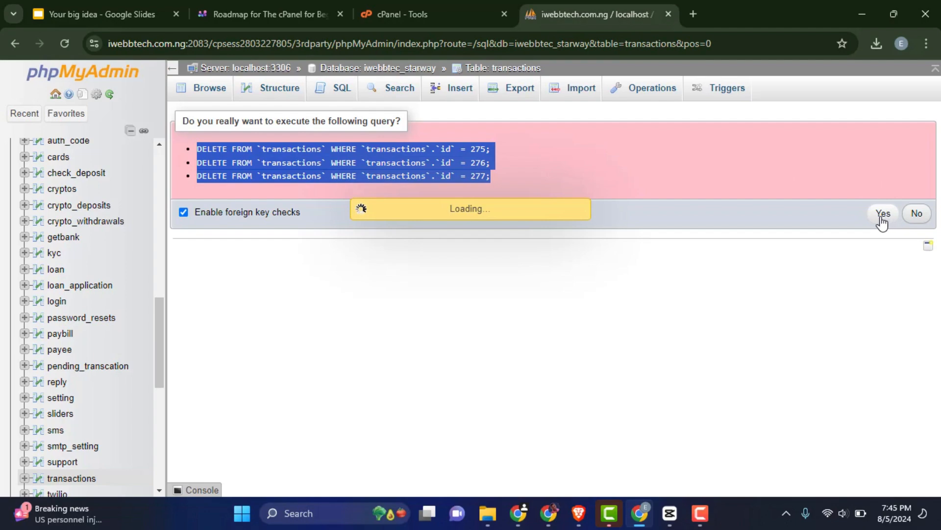
{"action": "scroll", "coordinate": [431, 329], "scroll_direction": "down", "scroll_amount": 3}
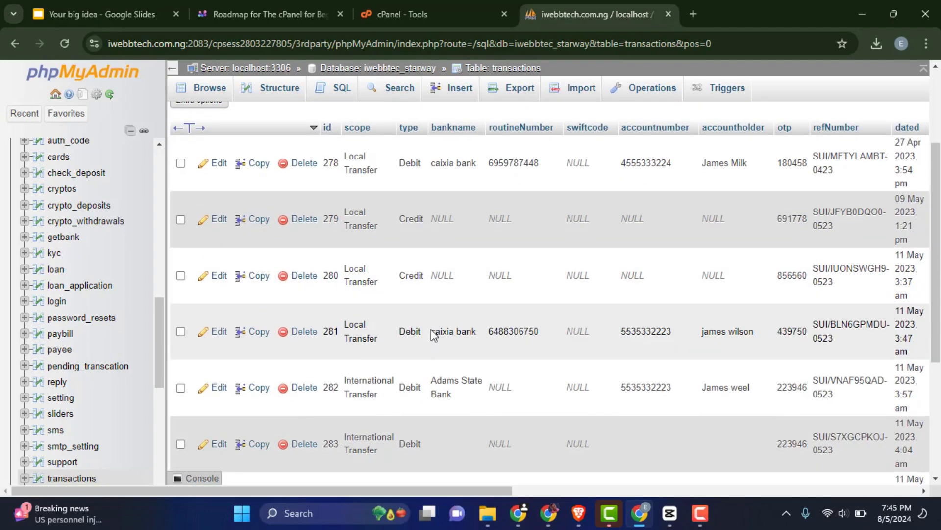
{"action": "scroll", "coordinate": [431, 329], "scroll_direction": "up", "scroll_amount": 3}
{"action": "scroll", "coordinate": [432, 329], "scroll_direction": "up", "scroll_amount": 1}
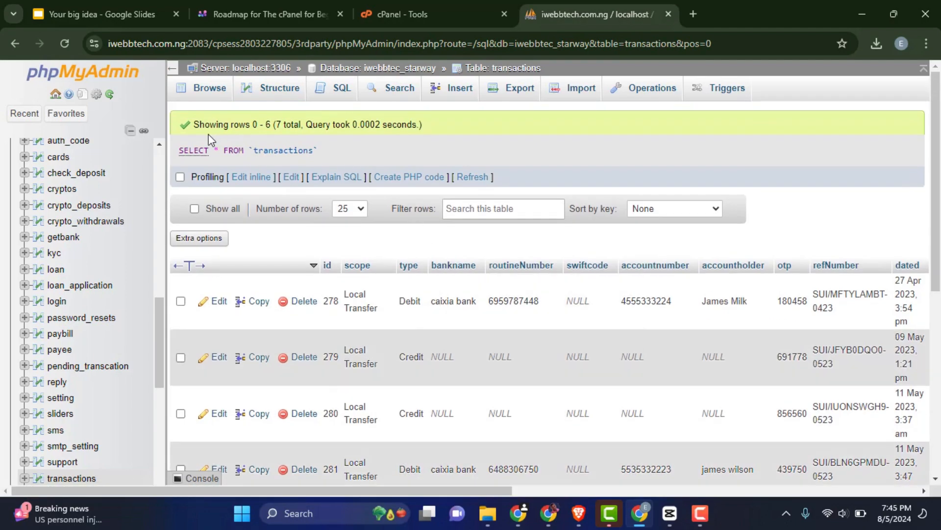
{"action": "scroll", "coordinate": [522, 234], "scroll_direction": "down", "scroll_amount": 7}
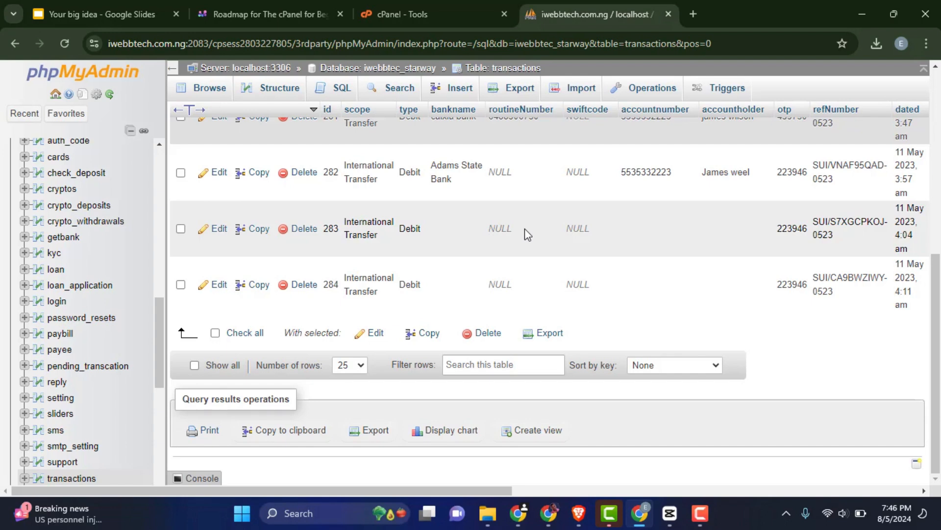